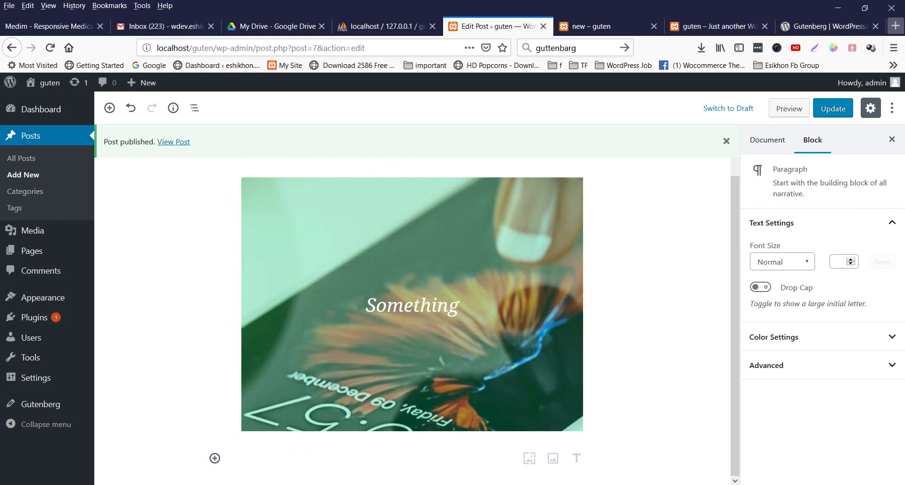
# Search the web for "lorem ipsum" in a new browser tab and open the loremipsum.io result
pyautogui.click(896, 26)
pyautogui.moveTo(581, 48); pyautogui.dragTo(565, 49)
pyautogui.doubleClick(565, 48)
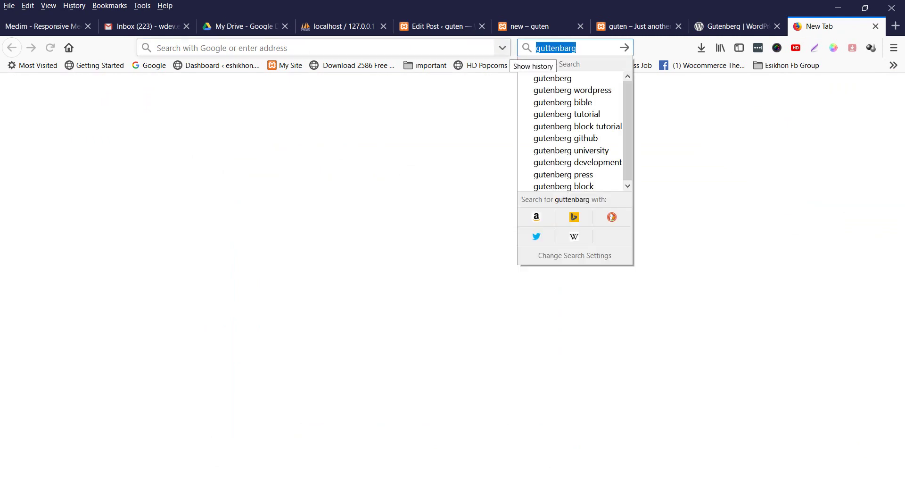
pyautogui.write('lorem ipsum')
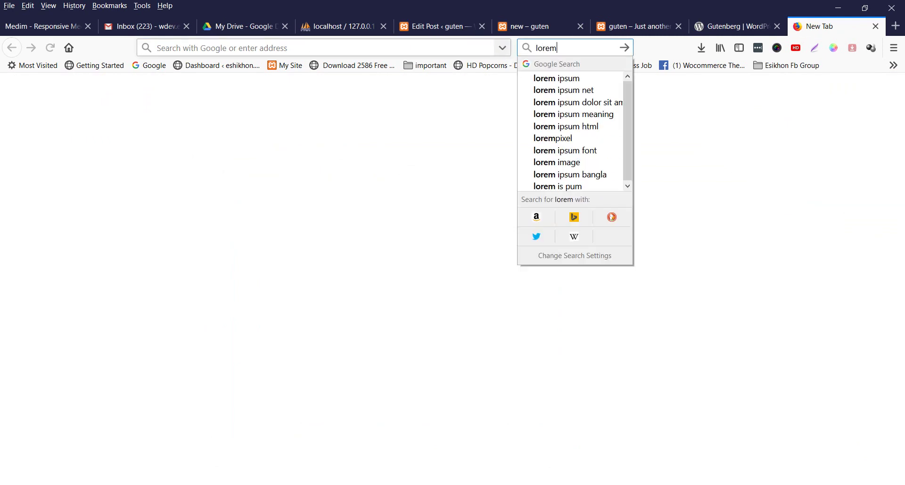
pyautogui.press('Return')
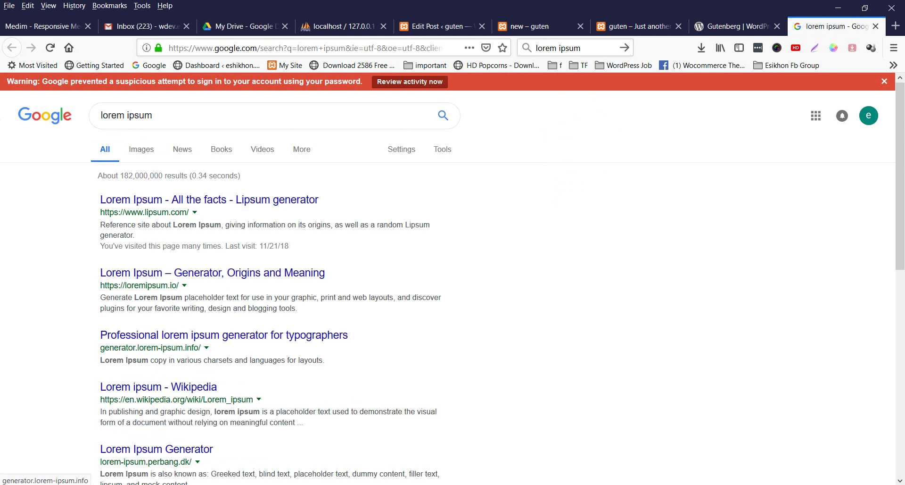
pyautogui.click(212, 273)
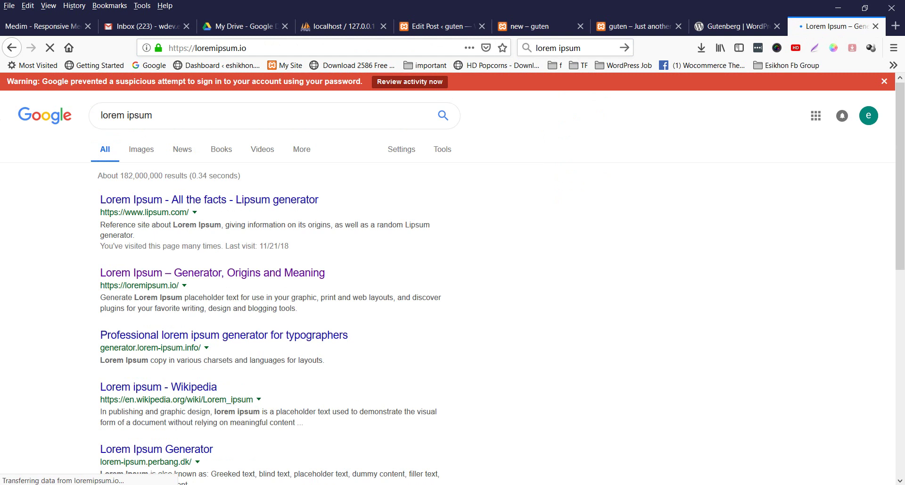
# Copy the first paragraph under "History, Purpose and Usage" on the loremipsum.io page
pyautogui.click(639, 26)
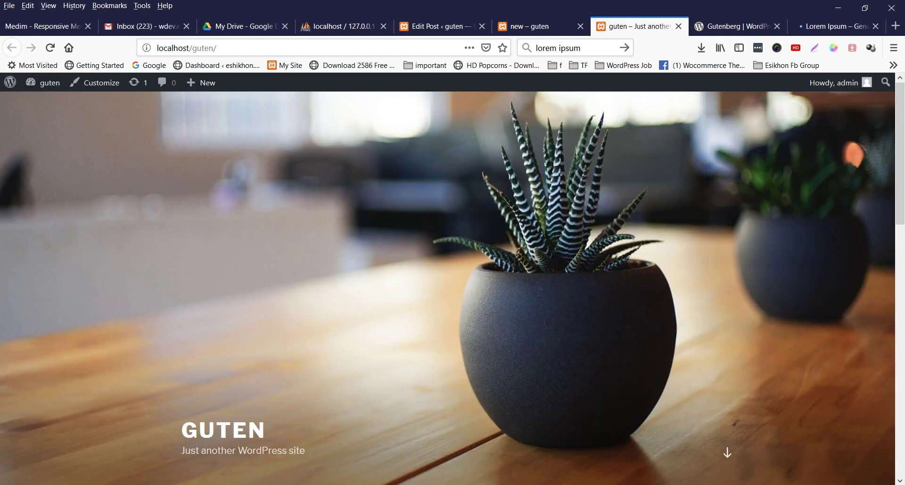
pyautogui.hotkey('ctrl', 'pageup')
pyautogui.click(831, 26)
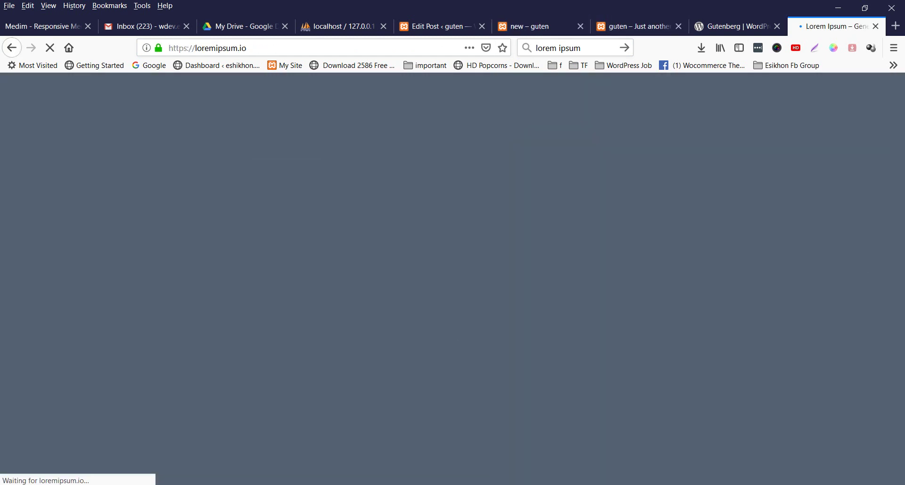
pyautogui.scroll(-15, 447, 250)
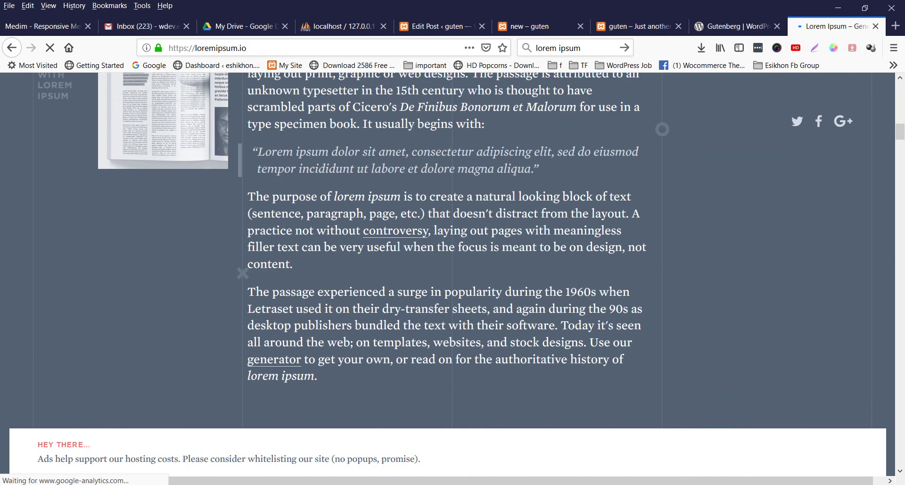
pyautogui.scroll(9, 447, 250)
pyautogui.scroll(-4, 448, 250)
pyautogui.scroll(-3, 447, 250)
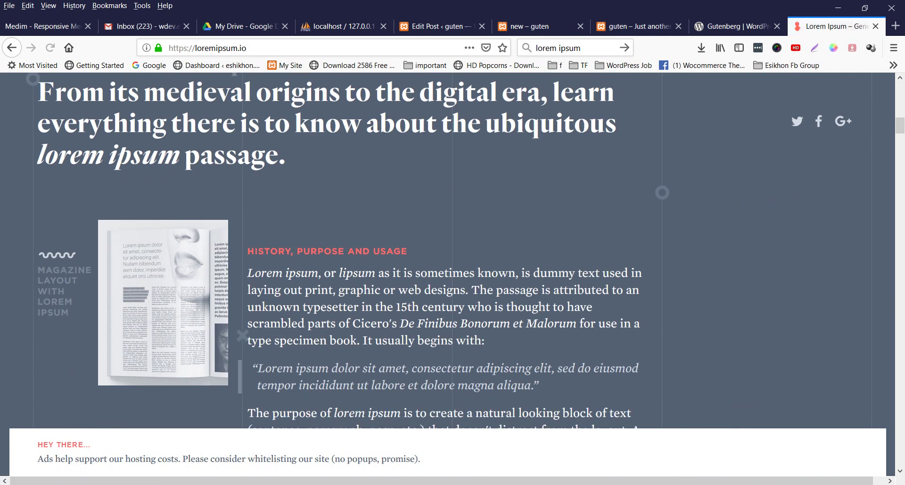
pyautogui.moveTo(248, 273); pyautogui.dragTo(274, 290)
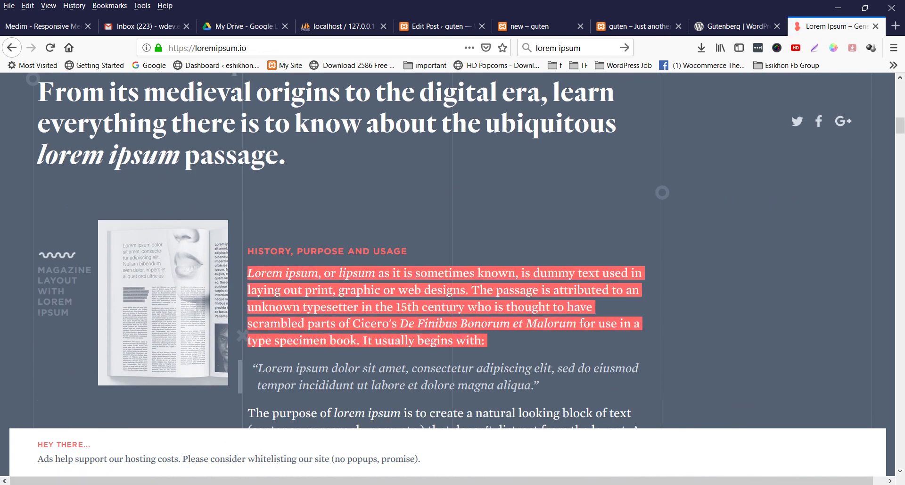
# Return to the WordPress post editor and paste the copied paragraph into the empty block below the "Something" cover image
pyautogui.click(537, 26)
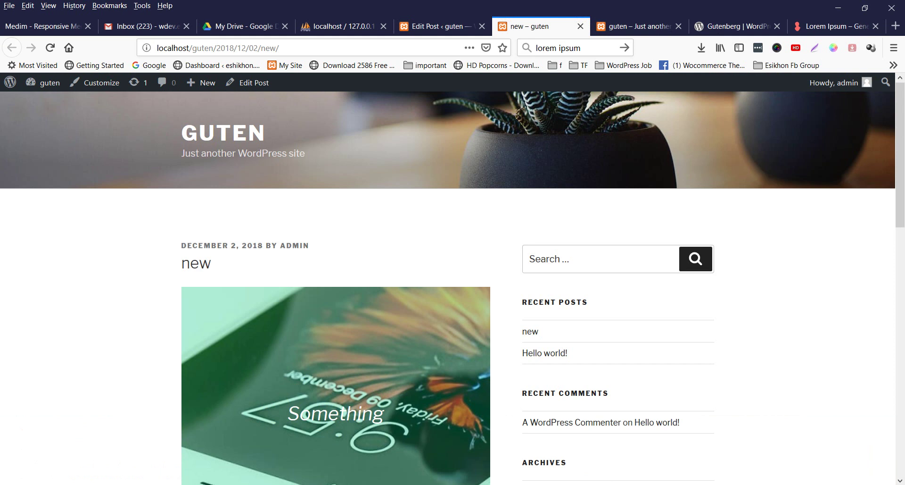
pyautogui.click(442, 27)
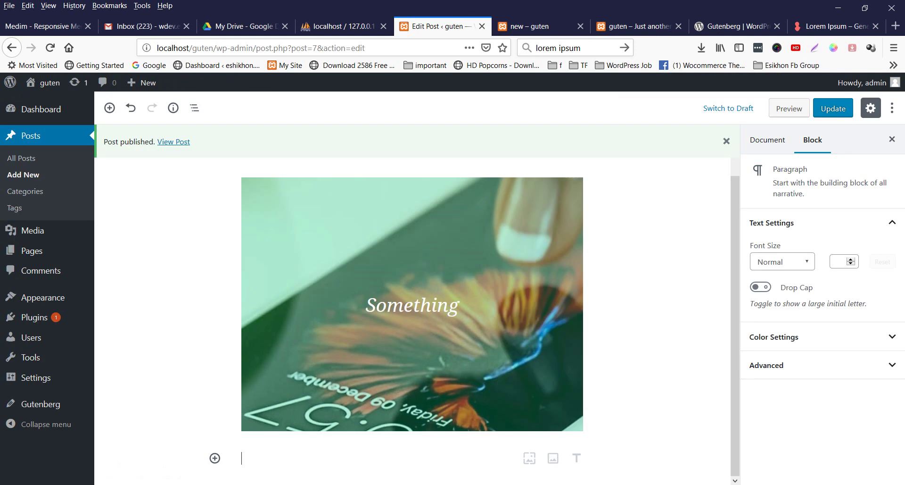
pyautogui.write("Lorem ipsum, or lipsum as it is sometimes known, is dummy text used in laying out print, graphic or web designs. The passage is attributed to an unknown typesetter in the 15th century who is thought to have scrambled parts of Cicero's De Finibus Bonorum et Malorum for use in a type specimen book. It usually begins with:")
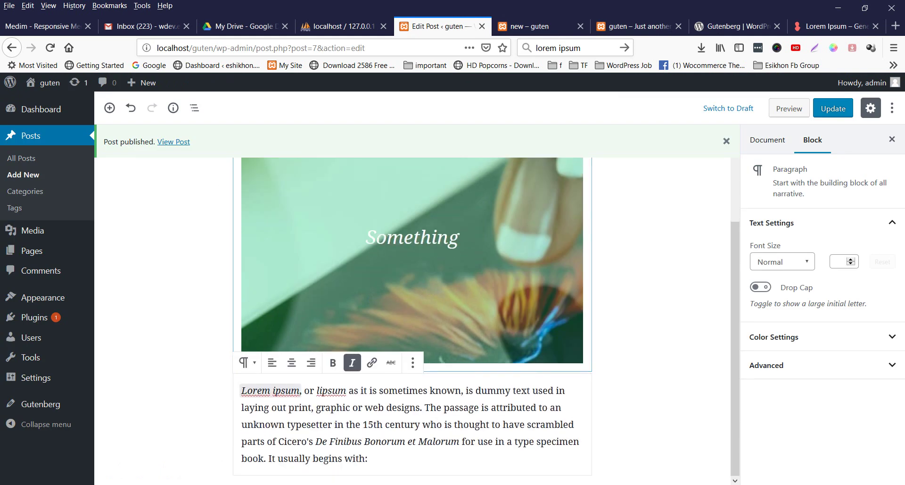
# Try centre and left alignment on the pasted paragraph, and leave it right-aligned
pyautogui.moveTo(369, 458); pyautogui.dragTo(258, 408)
pyautogui.click(292, 362)
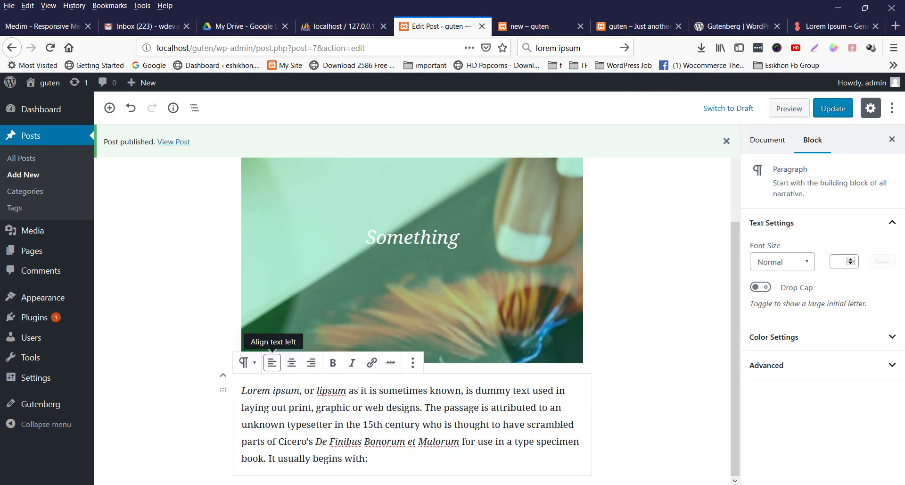
pyautogui.click(272, 362)
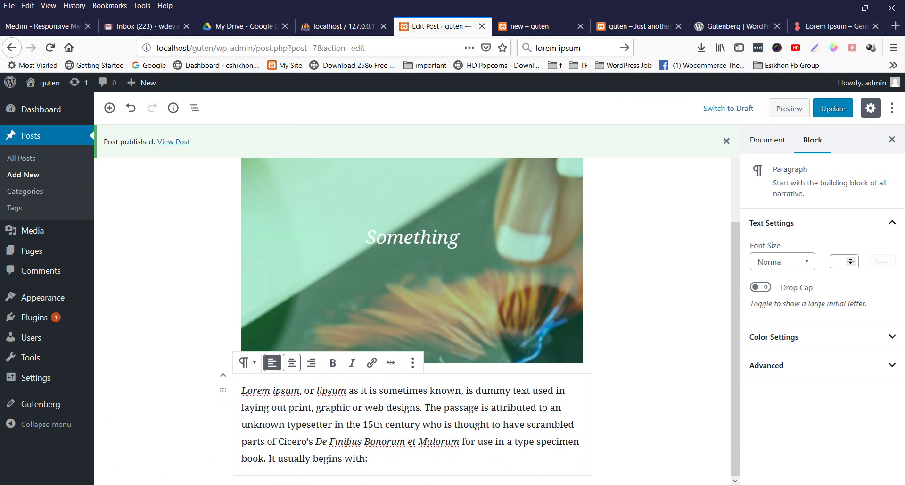
pyautogui.click(292, 362)
pyautogui.click(312, 362)
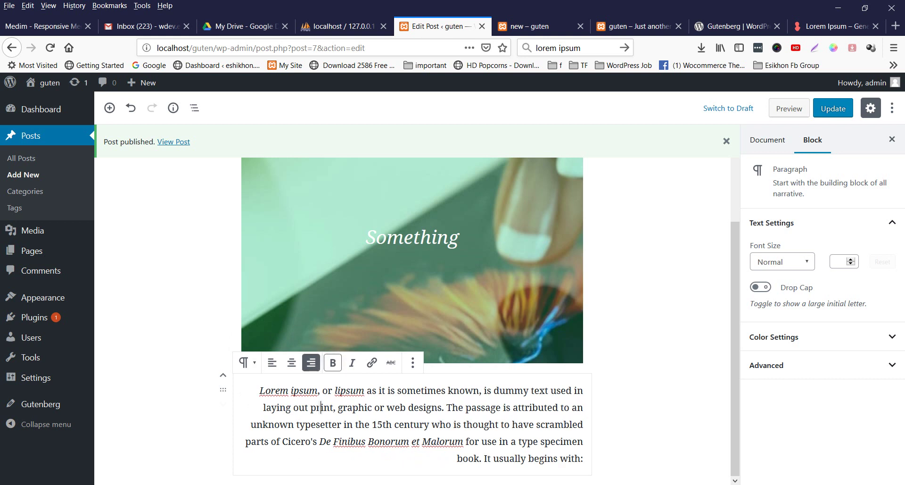
# Make the opening words "Lorem ipsum," of the paragraph bold
pyautogui.moveTo(260, 390); pyautogui.dragTo(558, 459)
pyautogui.click(440, 425)
pyautogui.moveTo(259, 390); pyautogui.dragTo(319, 390)
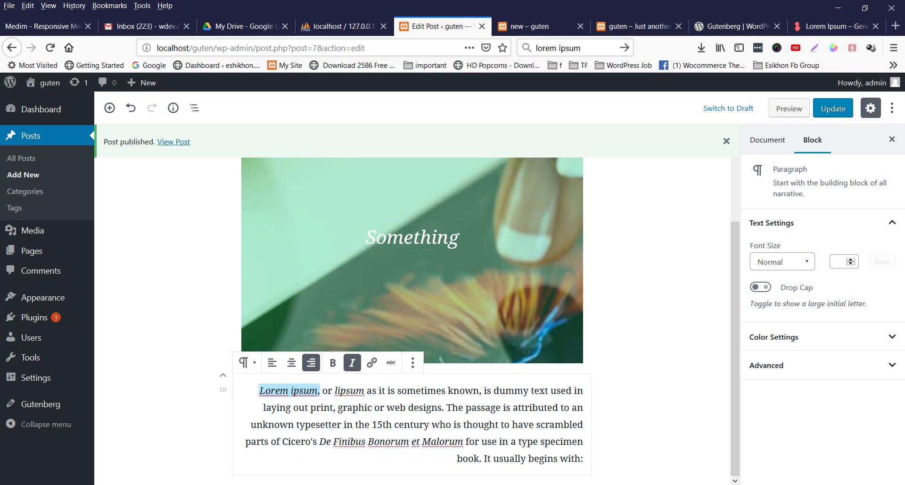
pyautogui.click(333, 362)
pyautogui.click(328, 391)
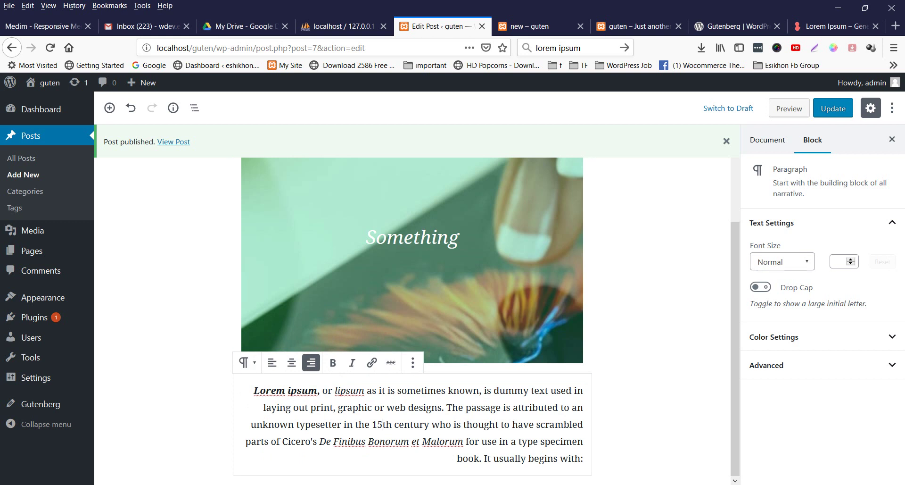
pyautogui.hotkey('ctrl', 's')
# Try the Huge and Medium font sizes on the paragraph, and return it to Normal
pyautogui.click(782, 262)
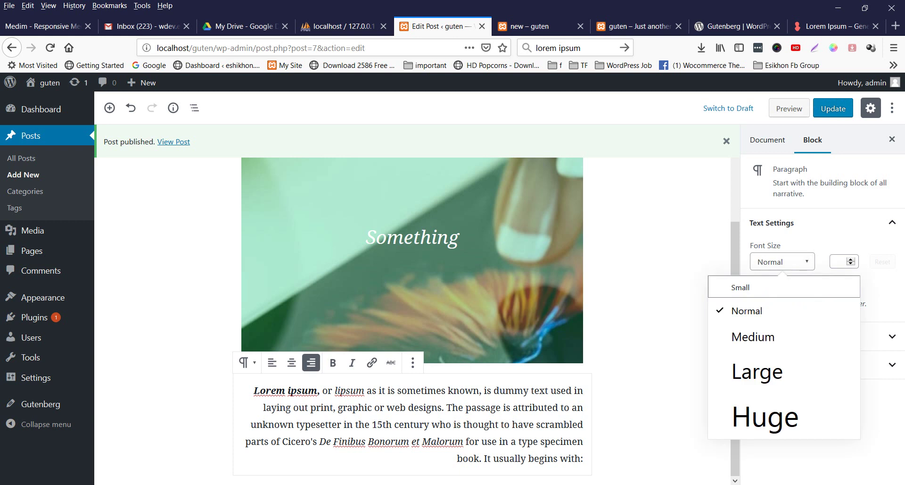
pyautogui.click(765, 416)
pyautogui.scroll(-4, 413, 321)
pyautogui.scroll(3, 412, 320)
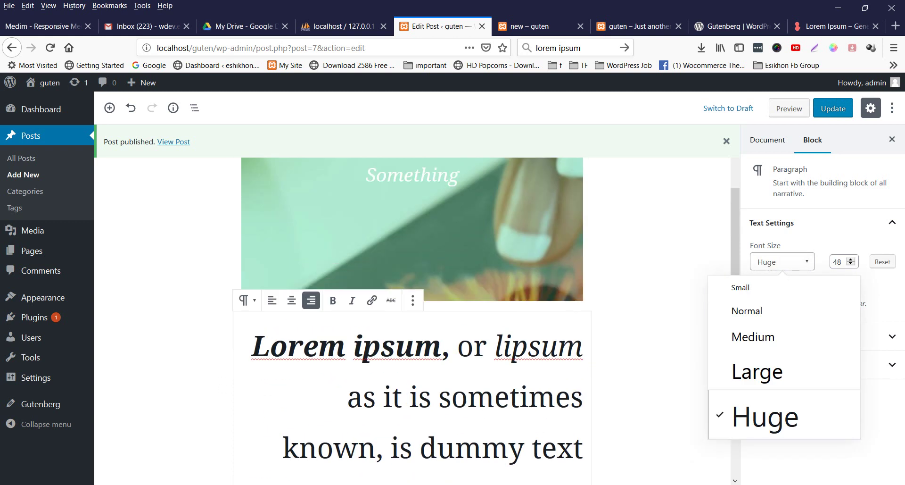
pyautogui.click(753, 337)
pyautogui.click(747, 311)
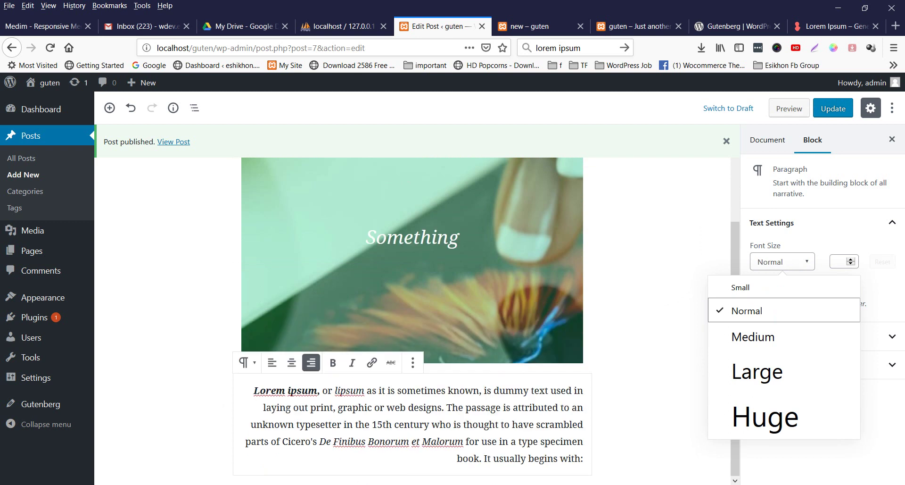
pyautogui.press('Escape')
# Reselect the paragraph block and try its Drop Cap option, leaving it off
pyautogui.click(812, 140)
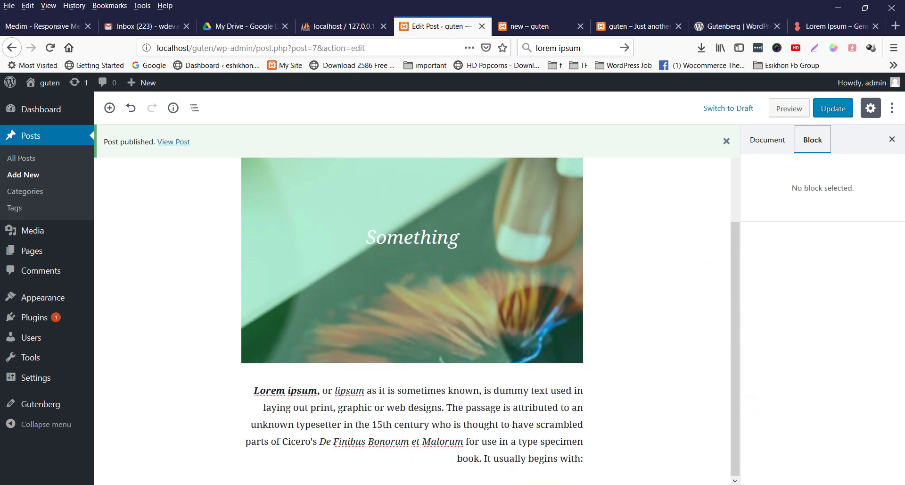
pyautogui.click(459, 425)
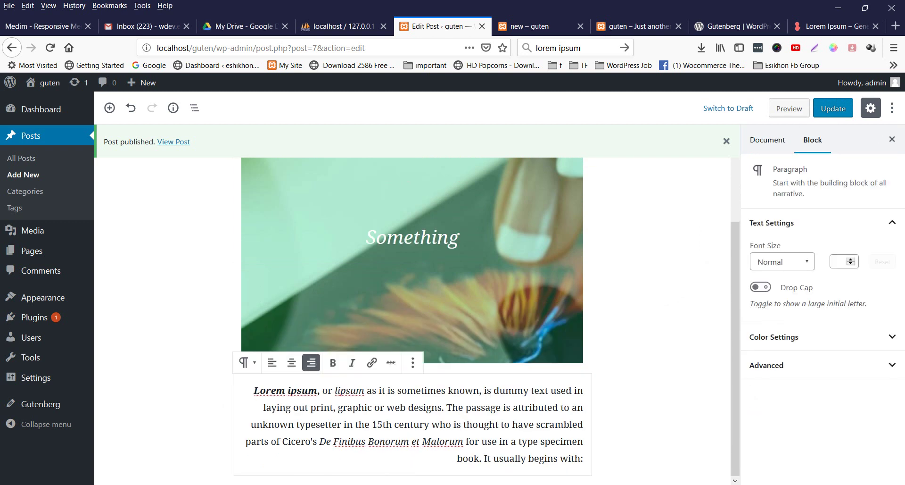
pyautogui.click(838, 261)
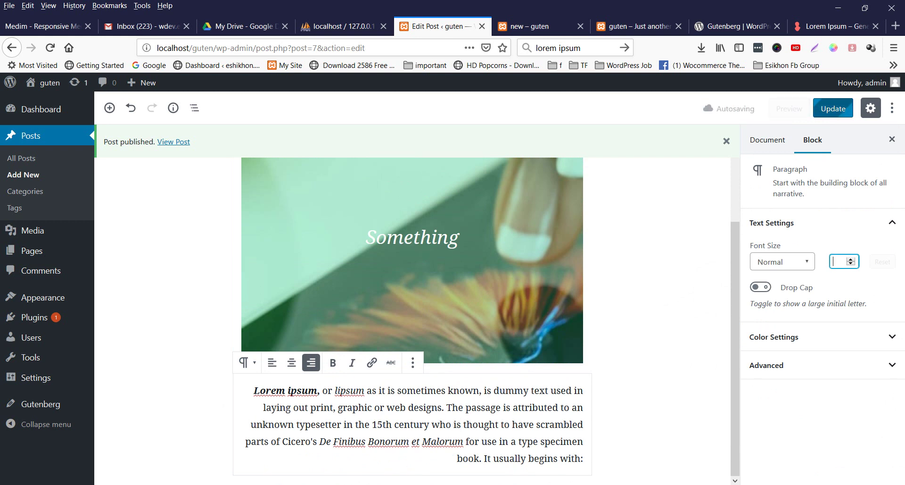
pyautogui.click(760, 286)
pyautogui.click(760, 287)
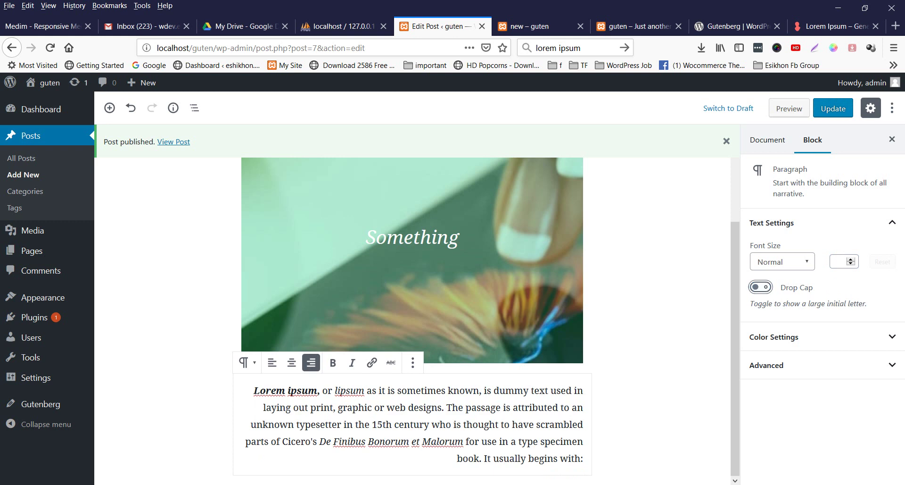
pyautogui.click(761, 287)
pyautogui.click(761, 287)
# Try pink, orange and yellow backgrounds on the paragraph block, and set the background to pale green (#7bdcb5)
pyautogui.click(784, 336)
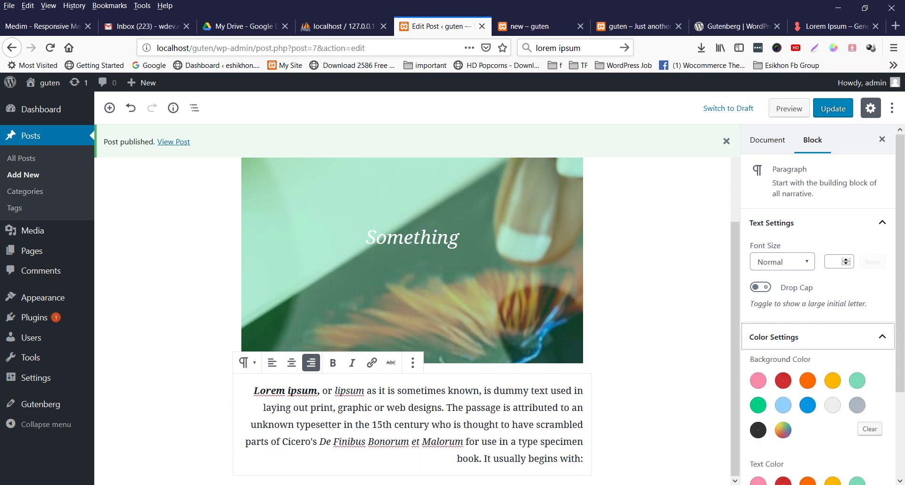
pyautogui.scroll(-2, 784, 337)
pyautogui.click(758, 318)
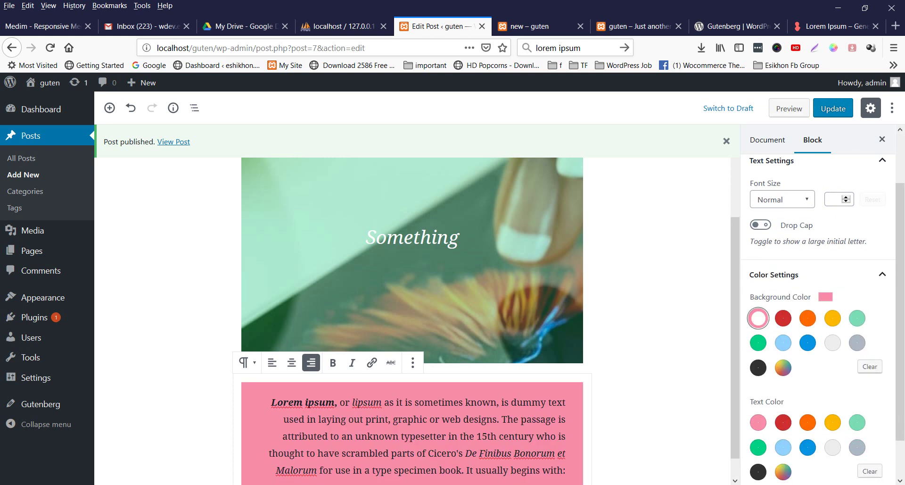
pyautogui.click(808, 318)
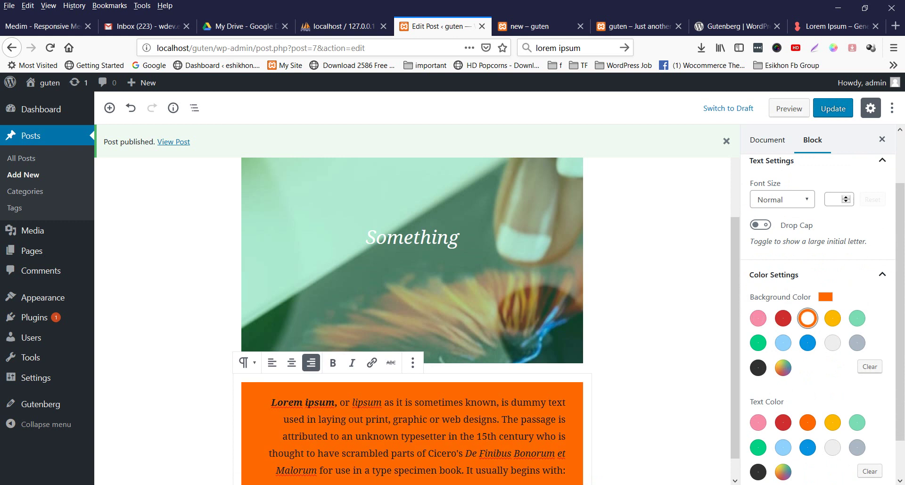
pyautogui.click(833, 318)
pyautogui.click(858, 318)
pyautogui.click(784, 367)
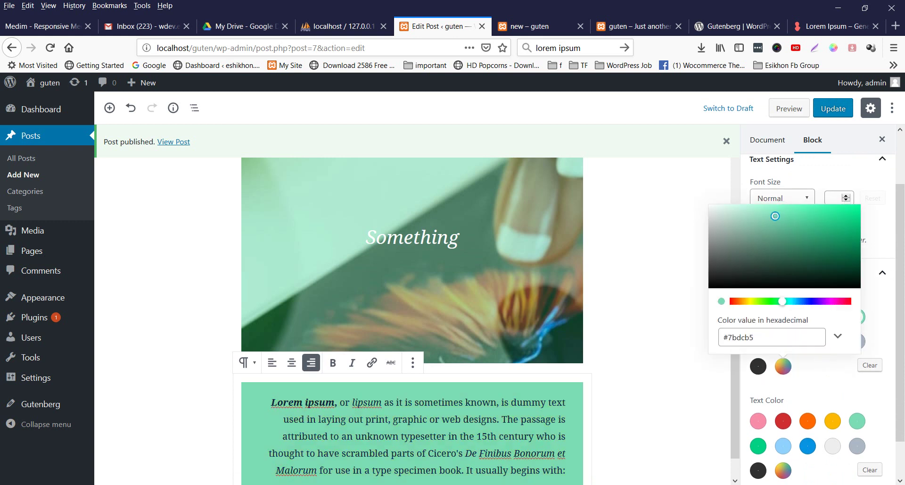
# Try several text colours on the paragraph, including orange and green, and set the text to light grey
pyautogui.moveTo(272, 402); pyautogui.dragTo(408, 454)
pyautogui.click(477, 437)
pyautogui.click(808, 376)
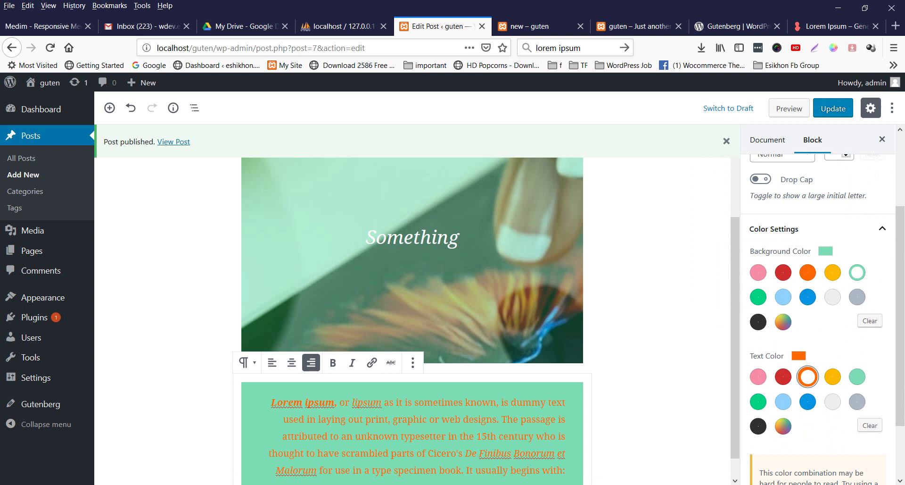
pyautogui.click(783, 401)
pyautogui.click(759, 401)
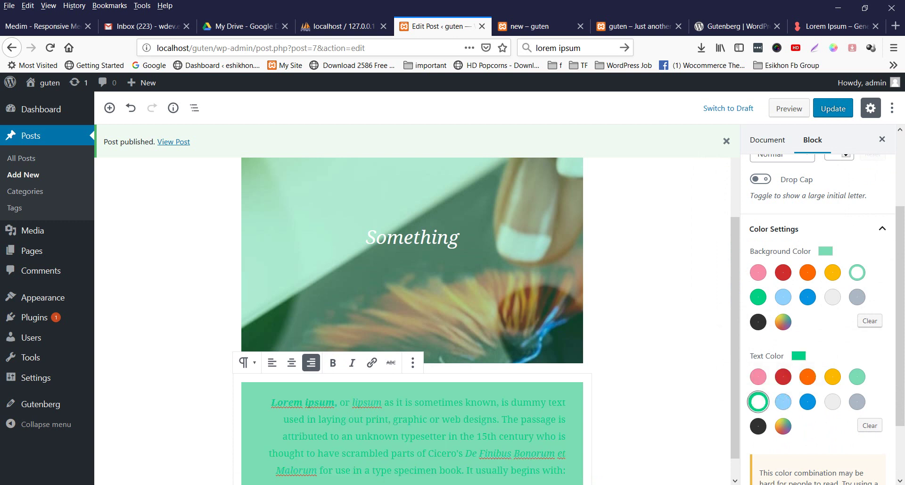
pyautogui.click(833, 402)
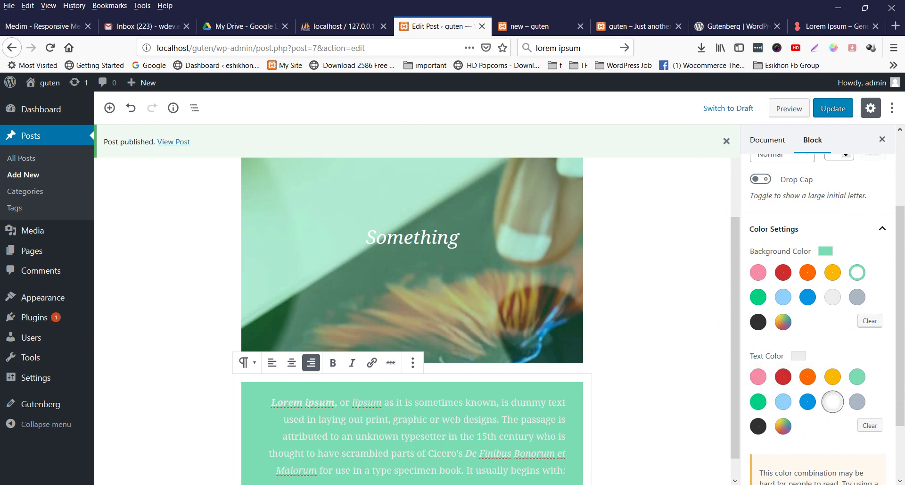
# Set the paragraph block's background colour to orange and update the post
pyautogui.click(808, 272)
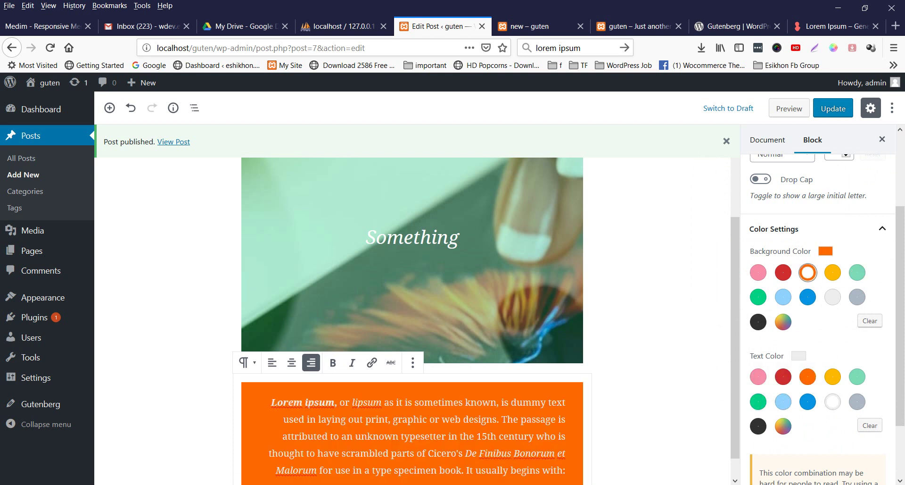
pyautogui.scroll(-1, 413, 306)
pyautogui.scroll(3, 818, 307)
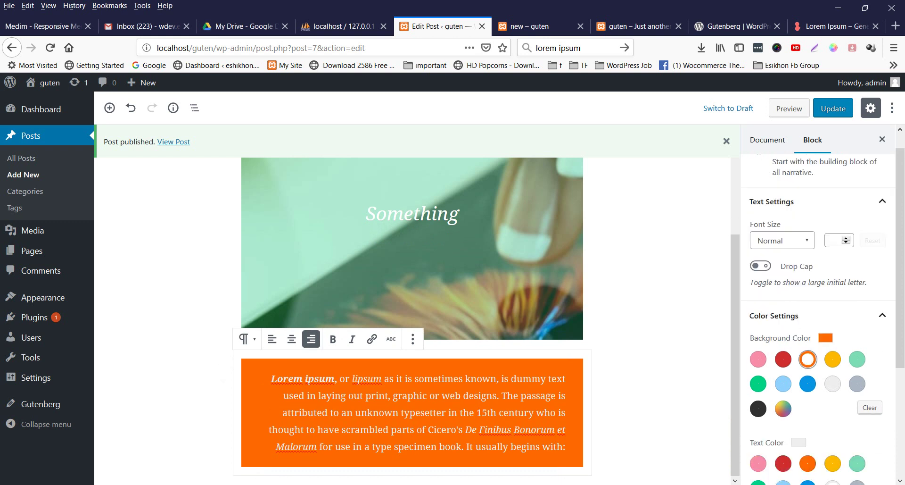
pyautogui.hotkey('ctrl', 's')
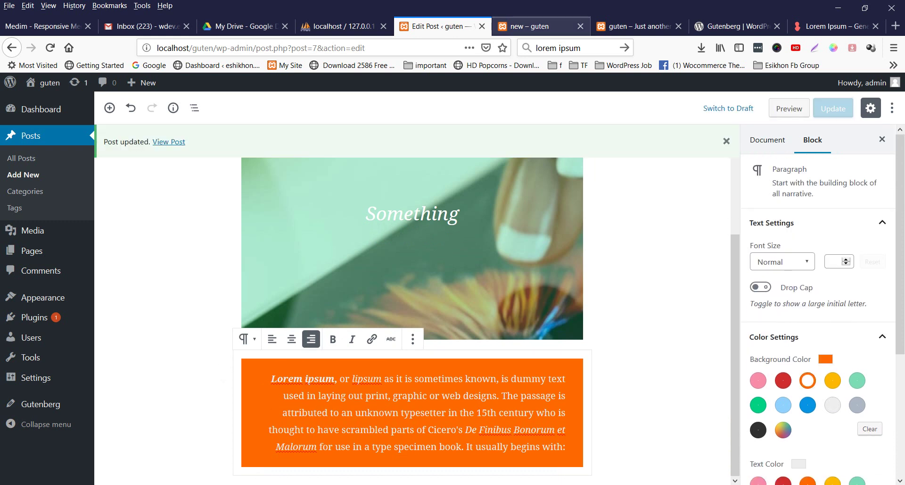
# Reload the published post on the site and check the styled paragraph block below the cover image
pyautogui.hotkey('ctrl', 'Tab')
pyautogui.scroll(-4, 102, 304)
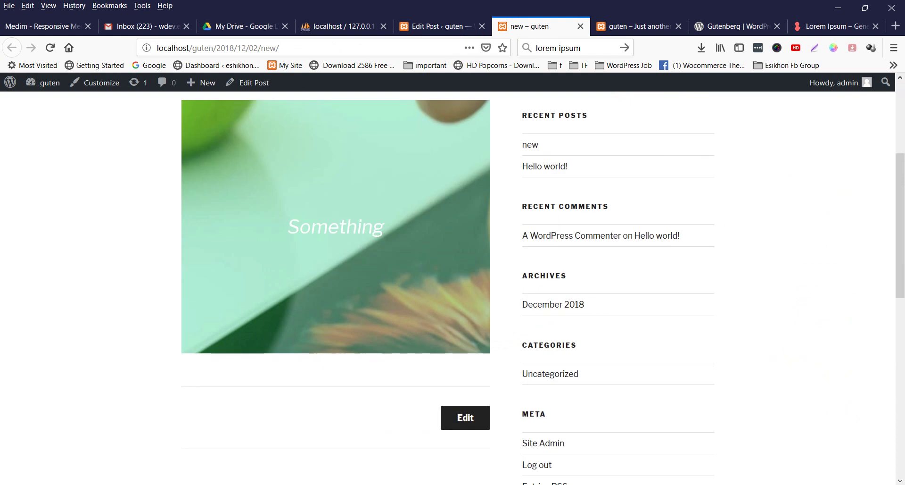
pyautogui.rightClick(101, 304)
pyautogui.click(176, 315)
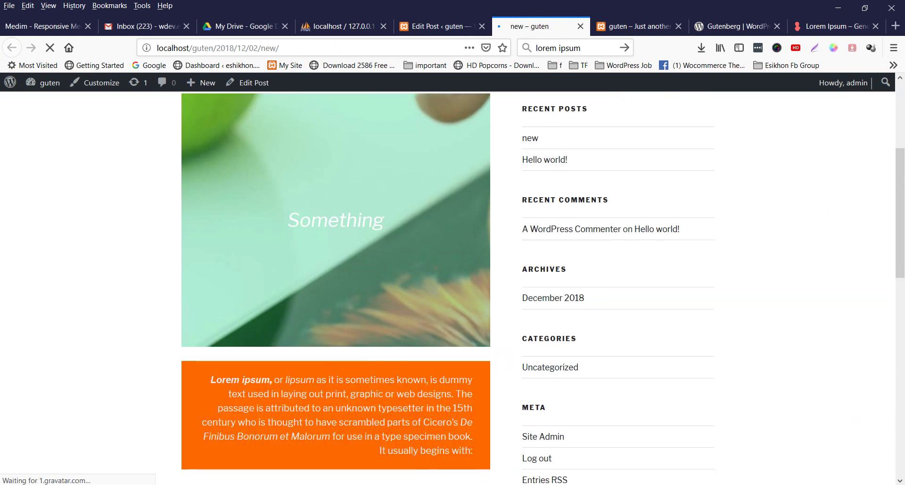
pyautogui.moveTo(210, 261); pyautogui.dragTo(466, 332)
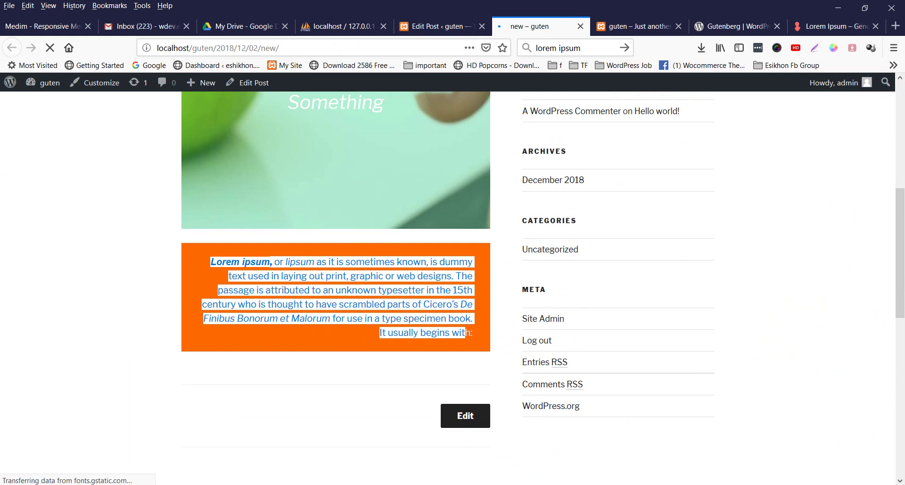
pyautogui.click(465, 332)
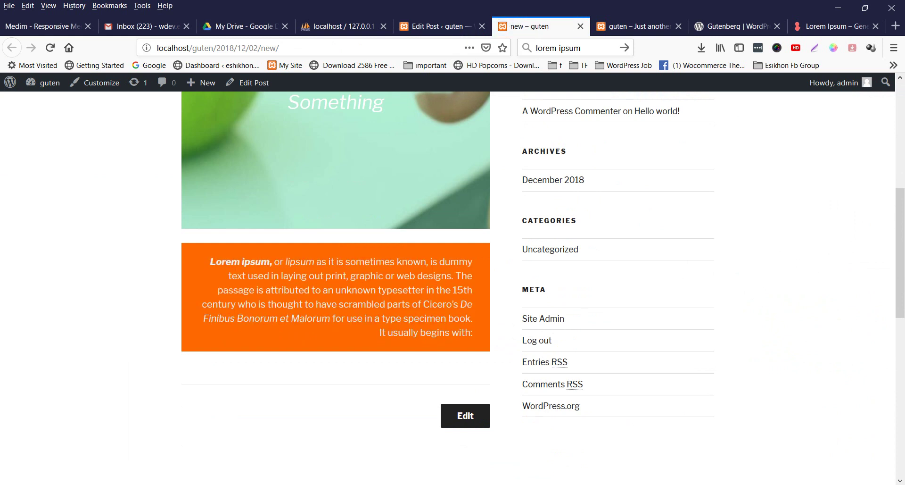
# Return to the post editor and add a Heading block below the orange paragraph
pyautogui.hotkey('ctrl', 'pageup')
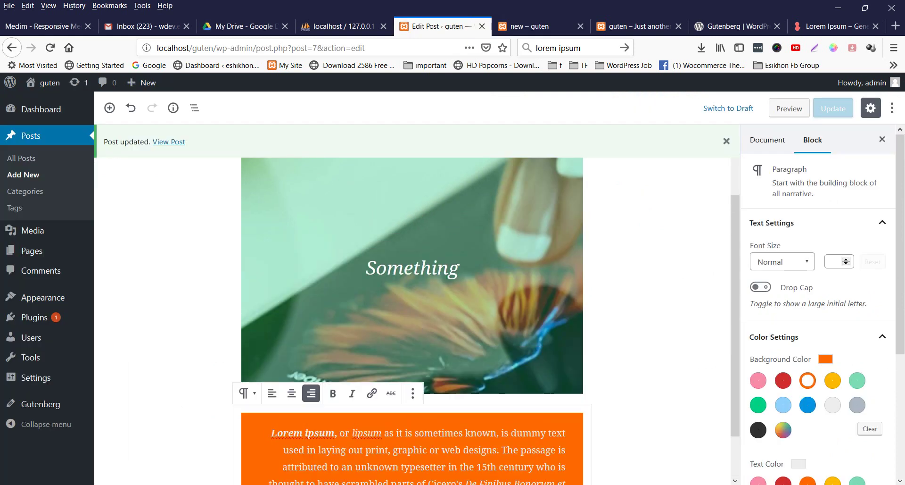
pyautogui.click(109, 108)
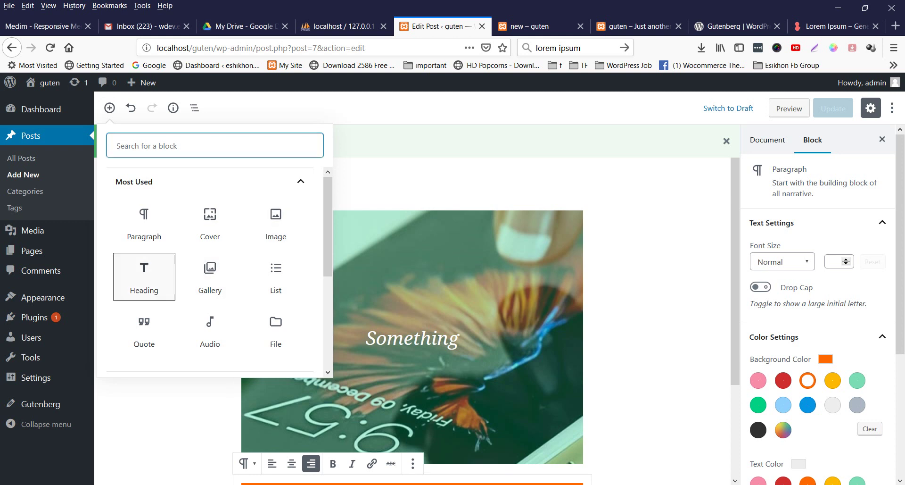
pyautogui.click(144, 276)
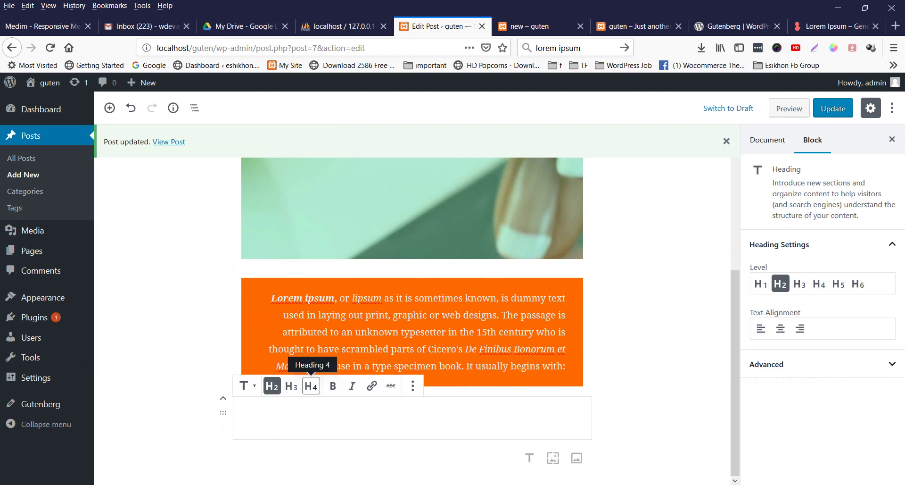
pyautogui.click(247, 385)
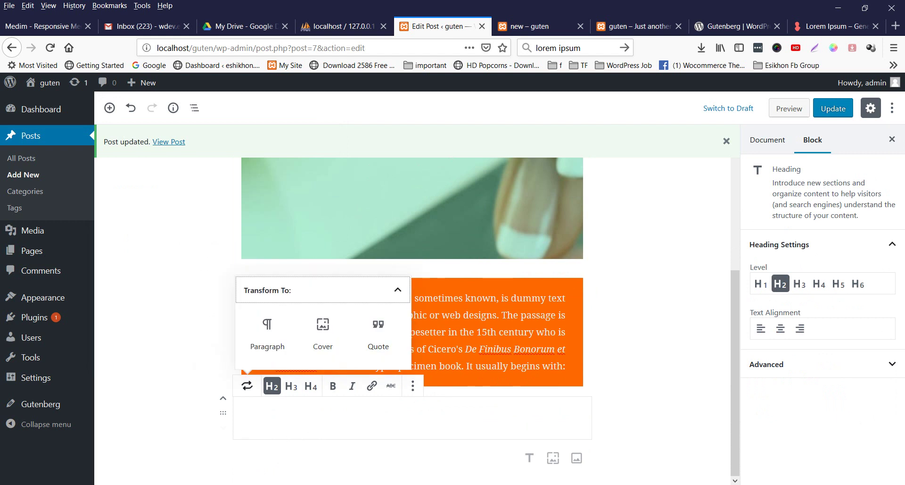
pyautogui.press('Escape')
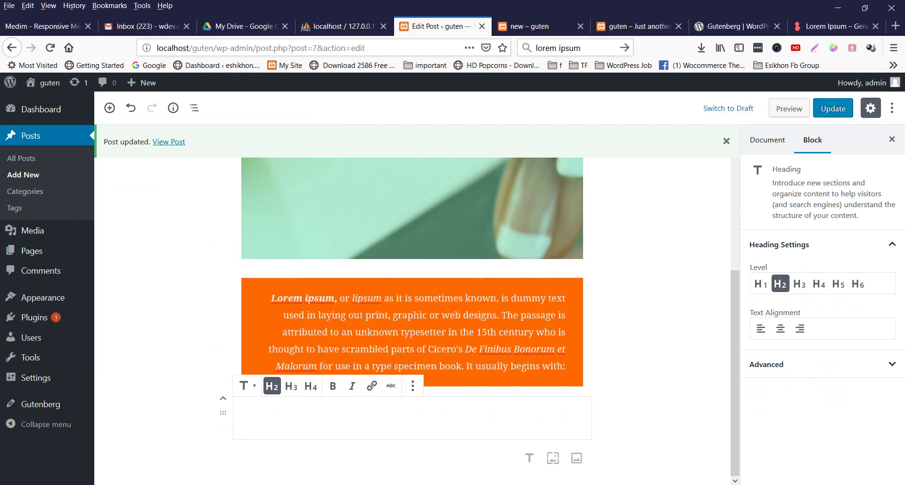
# Try heading levels H3 and H4 on the empty heading block and set it back to H2
pyautogui.click(291, 386)
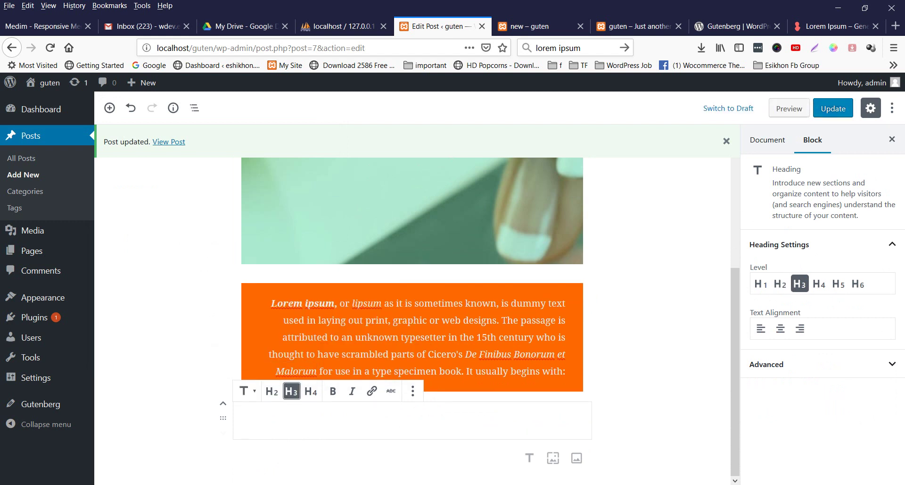
pyautogui.press('Escape')
pyautogui.press('Right')
pyautogui.press('Return')
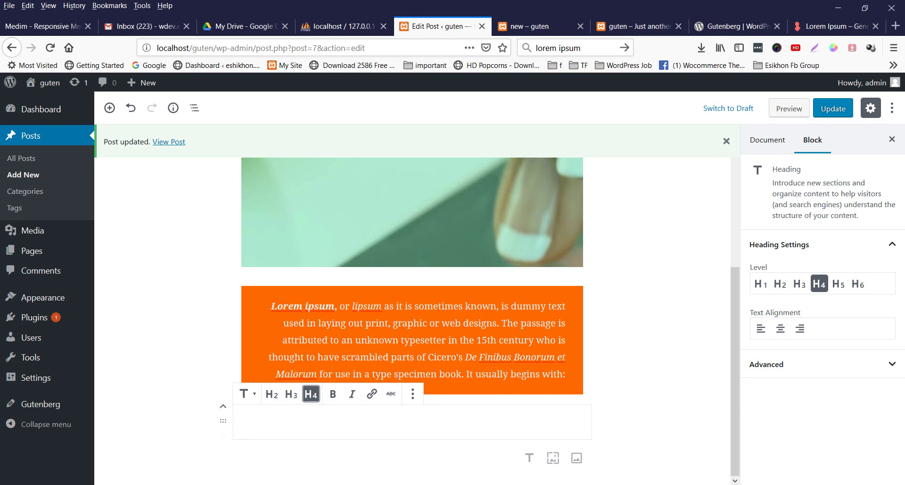
pyautogui.press('Right')
pyautogui.press('Right')
pyautogui.press('Right')
pyautogui.press('Right')
pyautogui.press('Right')
pyautogui.press('Right')
pyautogui.press('Right')
pyautogui.press('Left')
pyautogui.press('Left')
pyautogui.press('Left')
pyautogui.press('Left')
pyautogui.press('Return')
pyautogui.press('Right')
pyautogui.press('Return')
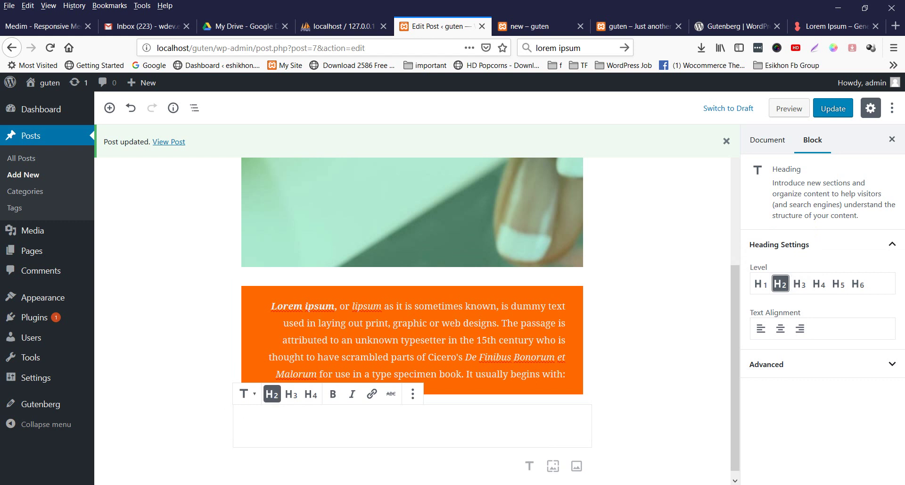
# Examine the heading block's text alignment options and its advanced HTML Anchor and Additional CSS Class settings
pyautogui.press('Right')
pyautogui.press('Tab')
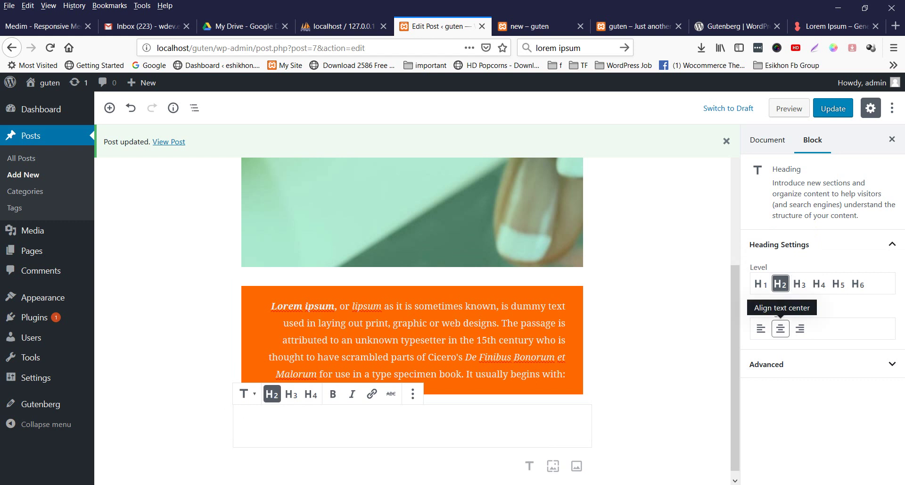
pyautogui.press('Tab')
pyautogui.press('Return')
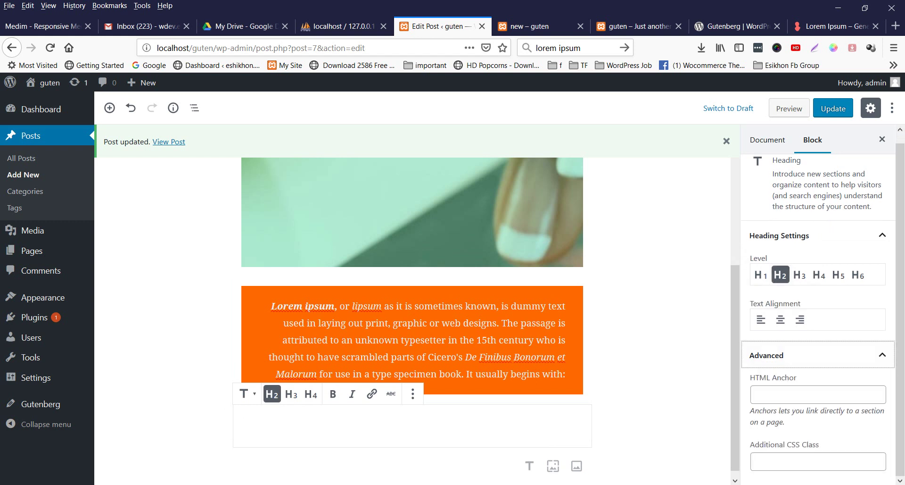
pyautogui.click(756, 461)
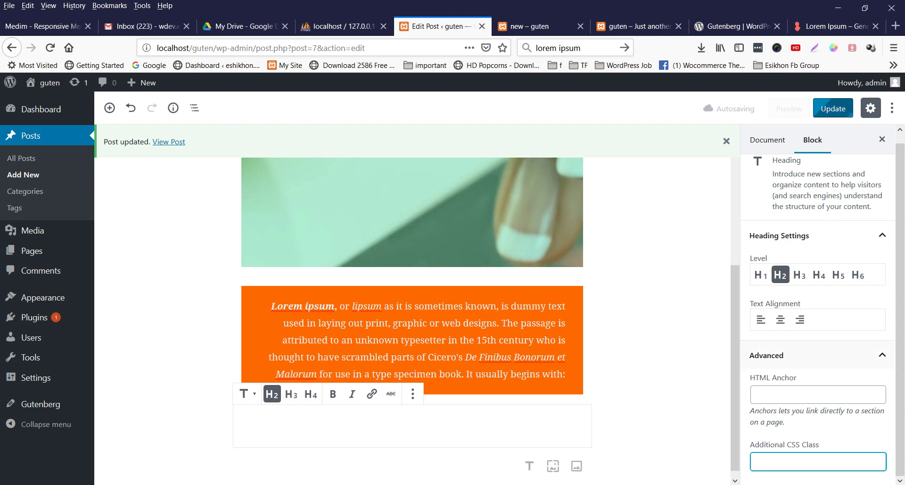
# Enter "heding" as the heading block's text, replacing the trial text "sdfdsfsdf"
pyautogui.click(242, 427)
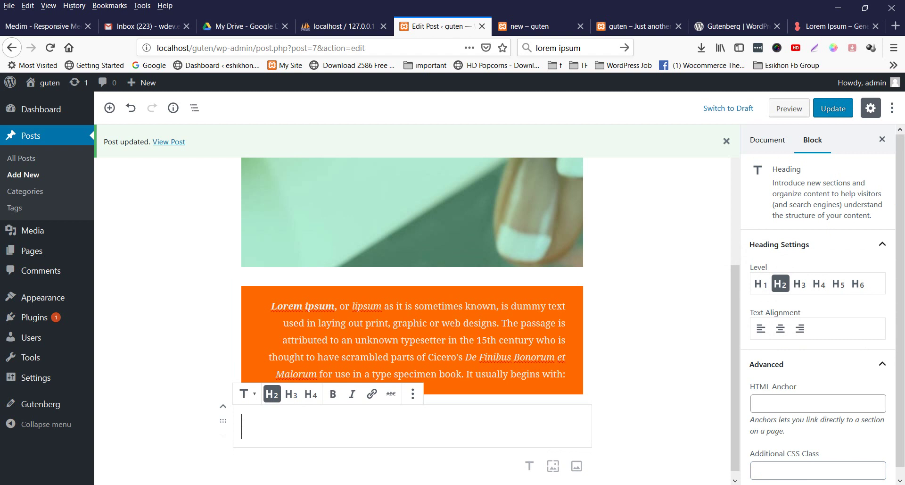
pyautogui.write('sdfdsfsdf')
pyautogui.hotkey('shift', 'Left')
pyautogui.hotkey('shift', 'Left')
pyautogui.hotkey('shift', 'Left')
pyautogui.hotkey('shift', 'Left')
pyautogui.hotkey('shift', 'Left')
pyautogui.hotkey('shift', 'Left')
pyautogui.hotkey('shift', 'Left')
pyautogui.hotkey('shift', 'Left')
pyautogui.hotkey('shift', 'Left')
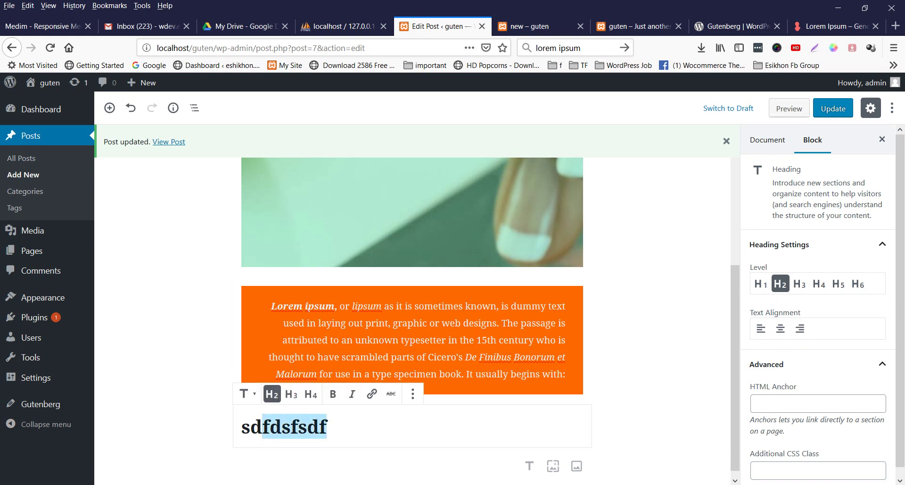
pyautogui.write('he')
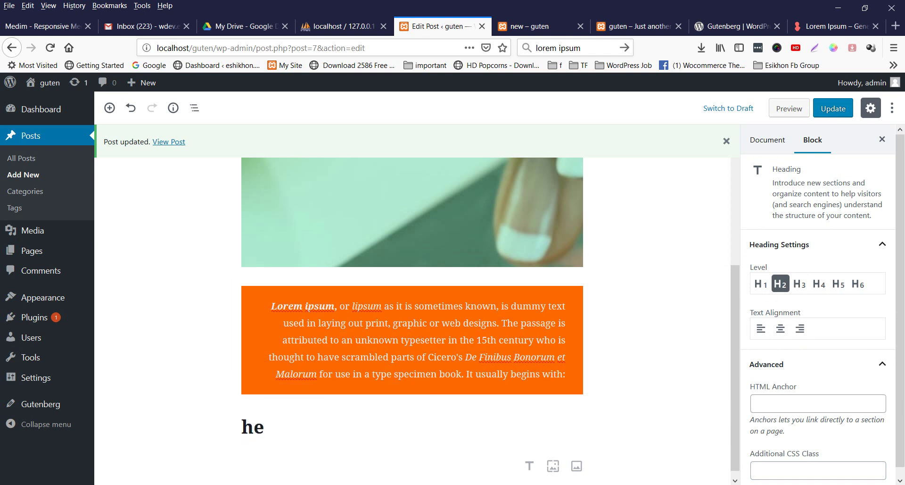
pyautogui.write('ding')
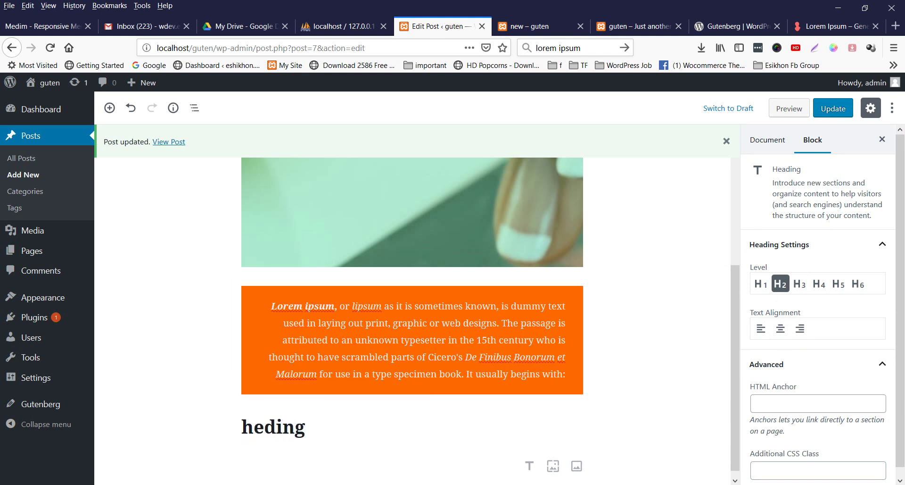
# Try levels H3, H2 and H4 on the "heding" heading block
pyautogui.click(292, 394)
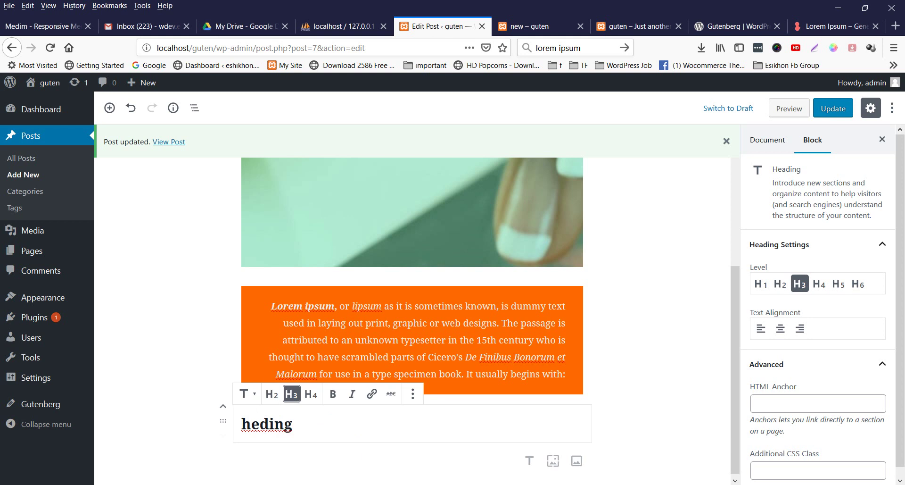
pyautogui.click(311, 394)
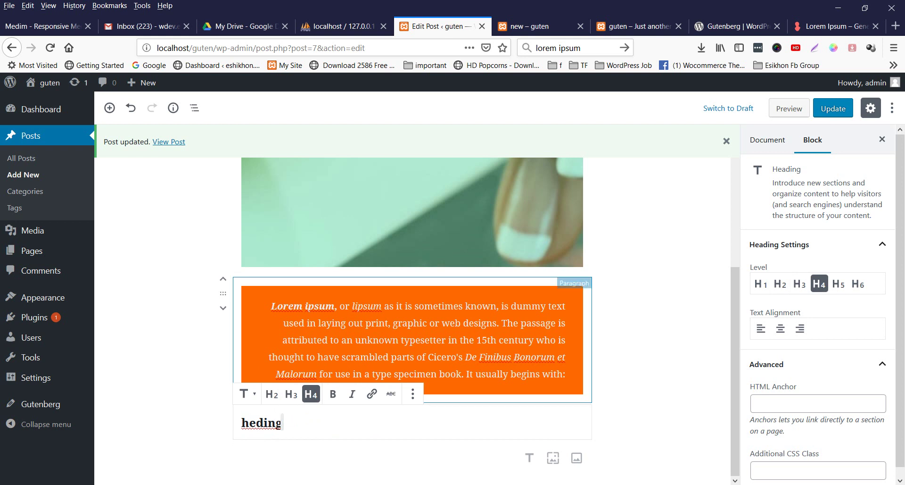
pyautogui.click(530, 27)
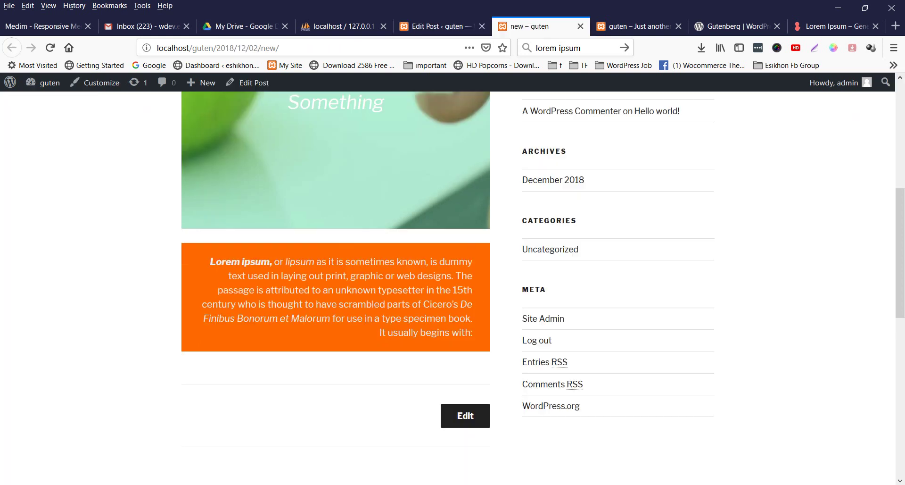
pyautogui.hotkey('ctrl', 'shift', 'Tab')
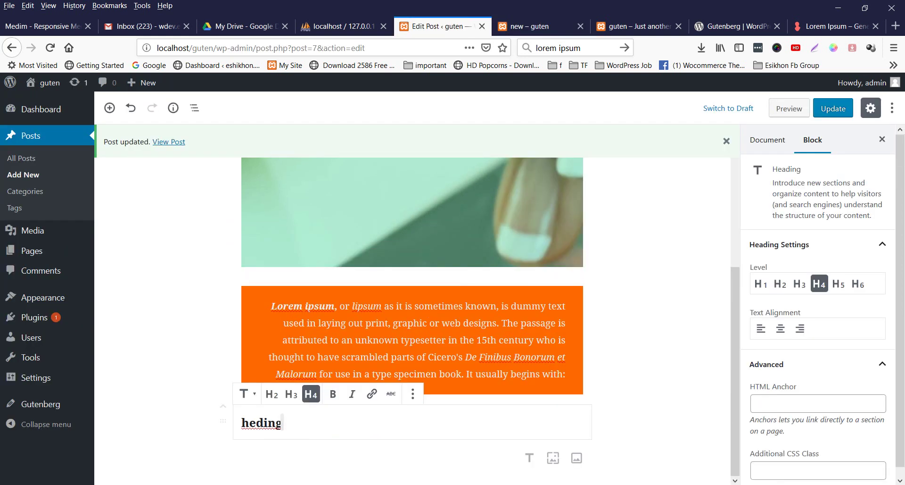
pyautogui.moveTo(283, 422); pyautogui.dragTo(250, 423)
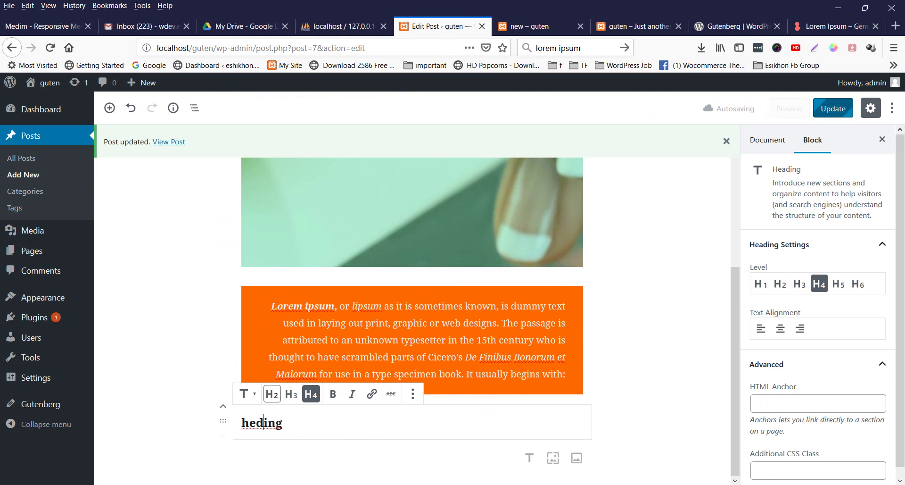
pyautogui.click(271, 394)
pyautogui.click(820, 283)
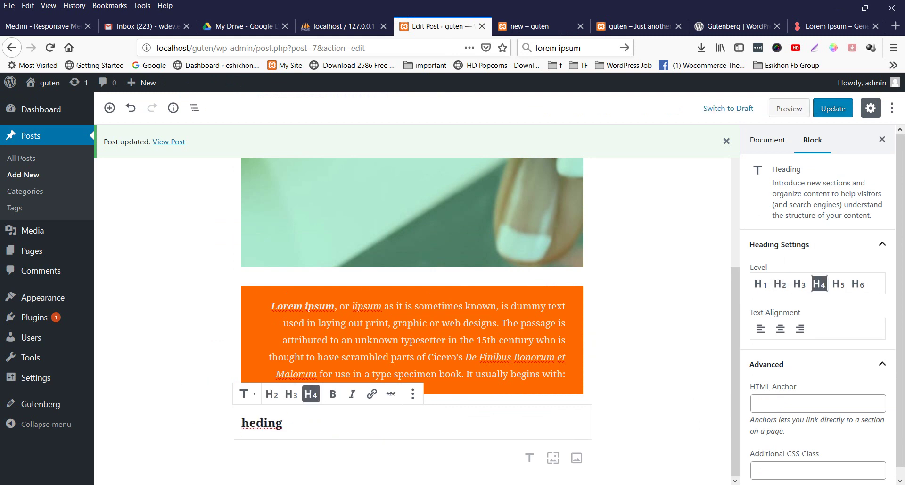
# Centre the heading at level H2 and update the post
pyautogui.click(781, 328)
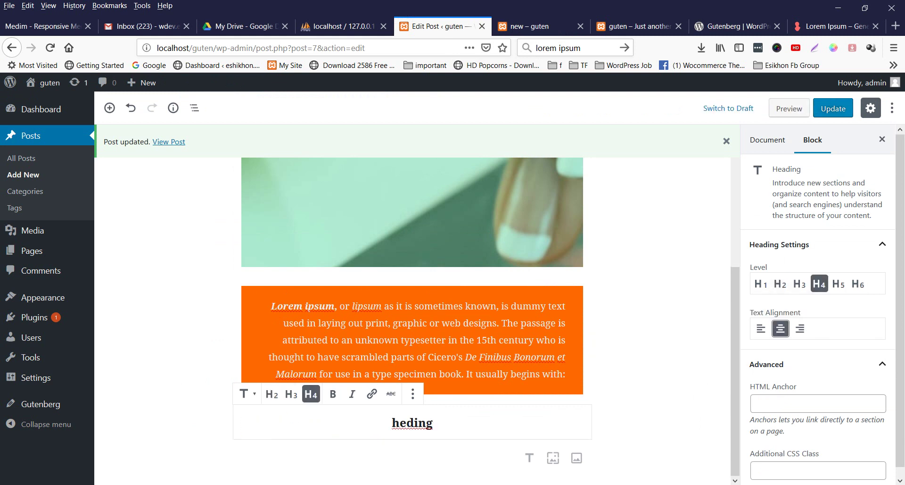
pyautogui.moveTo(391, 422); pyautogui.dragTo(433, 423)
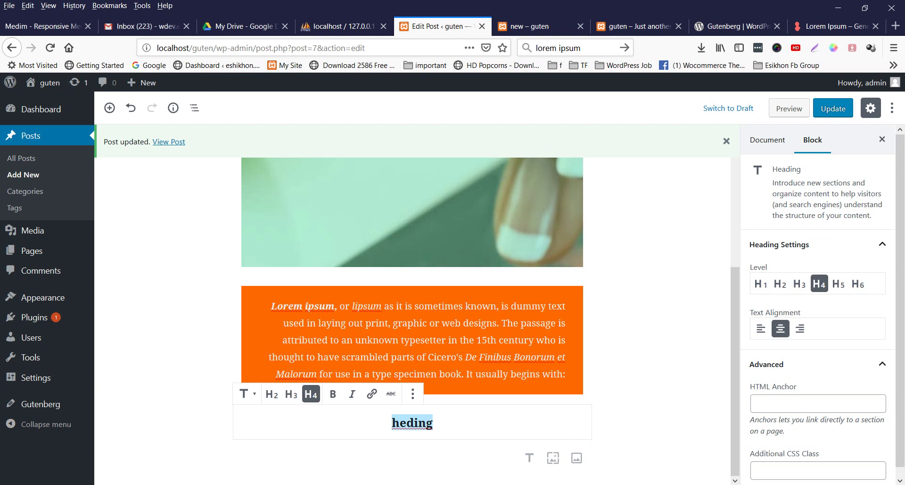
pyautogui.click(271, 394)
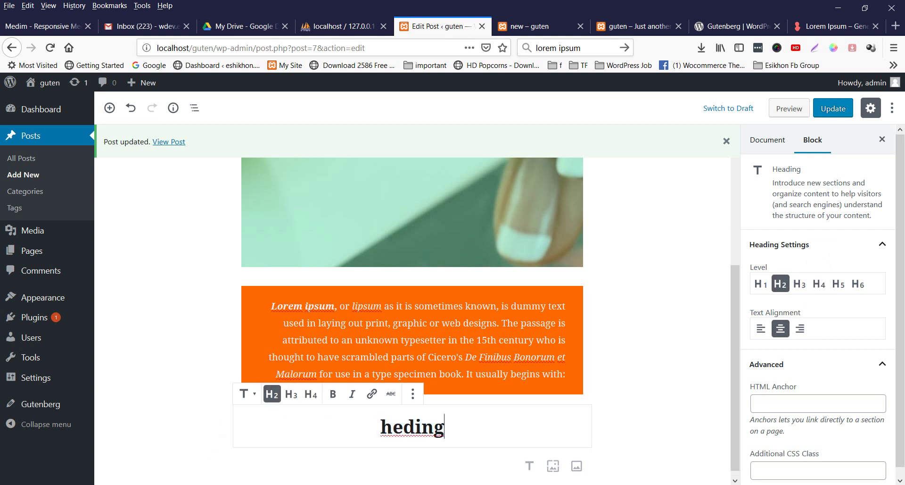
pyautogui.hotkey('ctrl', 's')
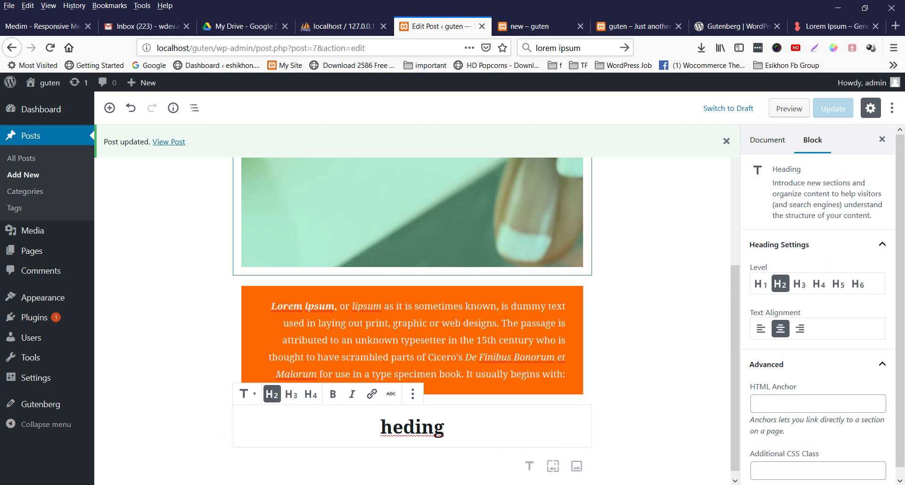
# Reload the published post on the site to check the new heading below the paragraph
pyautogui.click(543, 26)
pyautogui.rightClick(115, 265)
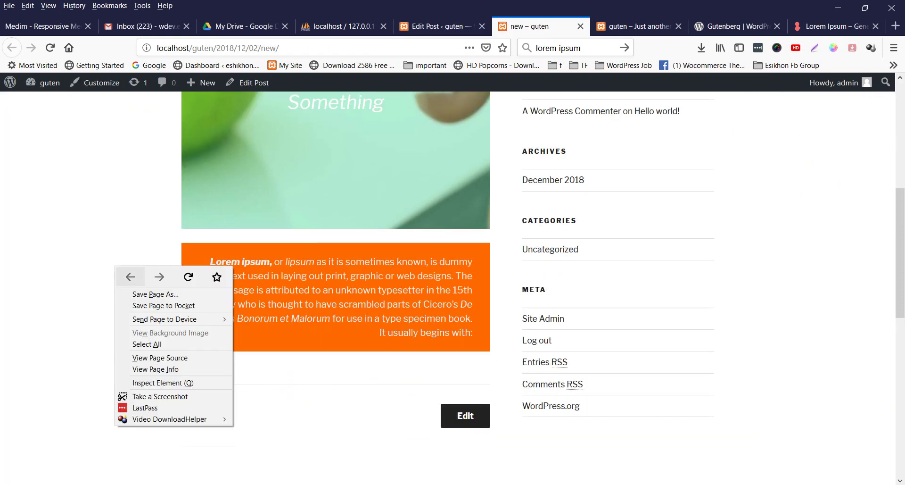
pyautogui.click(188, 276)
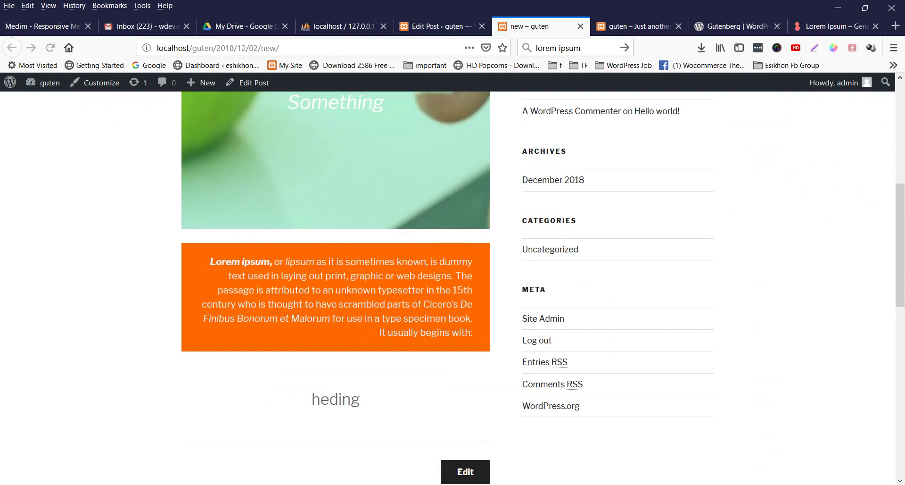
# Inspect the page element of the "heding" heading in the browser's developer tools
pyautogui.moveTo(312, 399); pyautogui.dragTo(360, 399)
pyautogui.click(361, 399)
pyautogui.doubleClick(335, 399)
pyautogui.click(346, 399)
pyautogui.rightClick(345, 400)
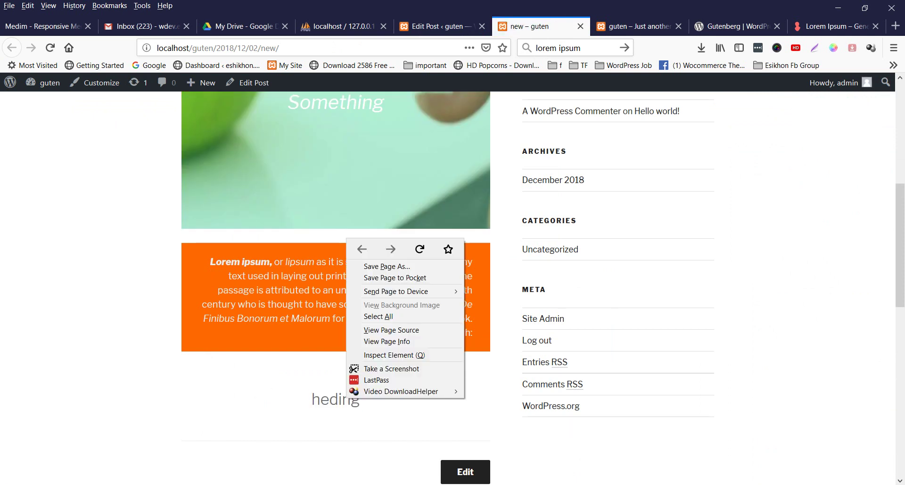
pyautogui.click(373, 355)
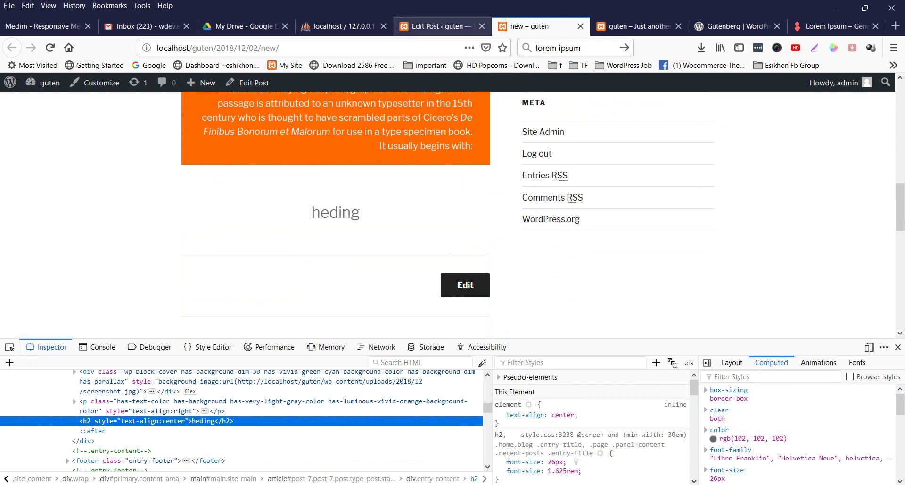
# Return to the post editor and deselect the heading block
pyautogui.click(438, 26)
pyautogui.scroll(-1, 413, 321)
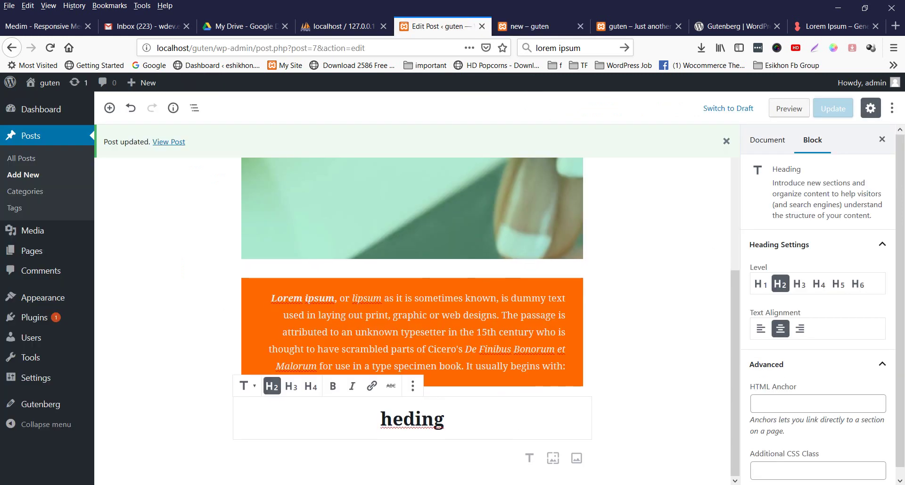
pyautogui.press('Escape')
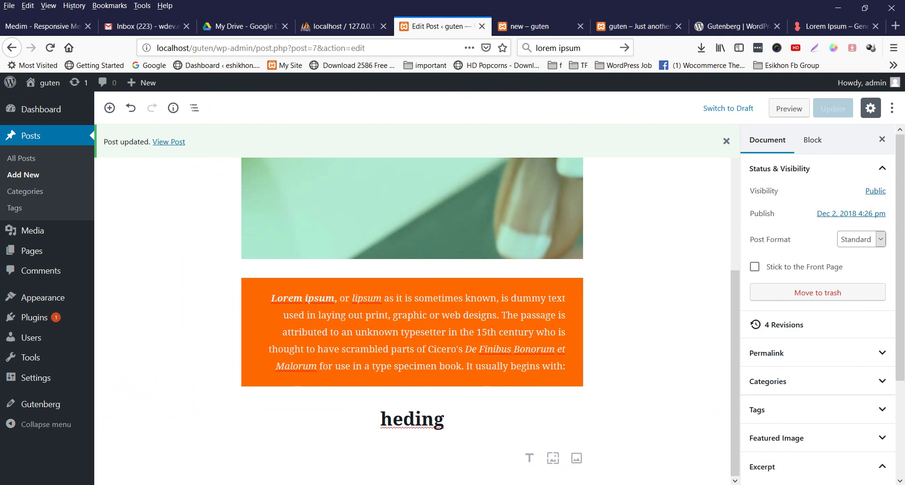
# Add the centred "heding" heading block to the reusable blocks
pyautogui.scroll(2, 413, 321)
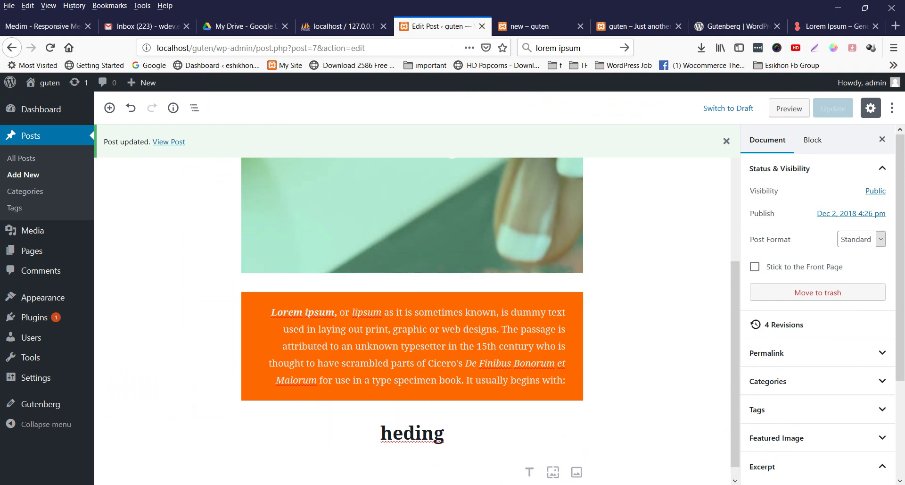
pyautogui.scroll(-2, 412, 320)
pyautogui.click(445, 418)
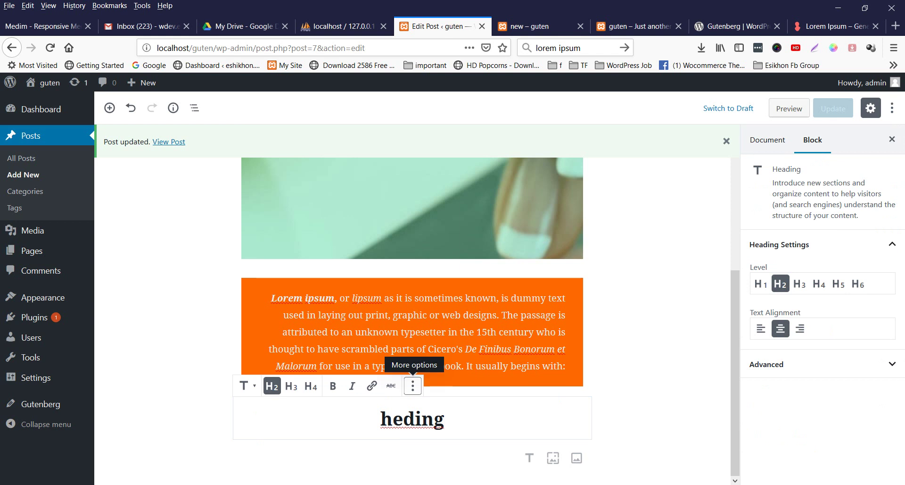
pyautogui.click(413, 386)
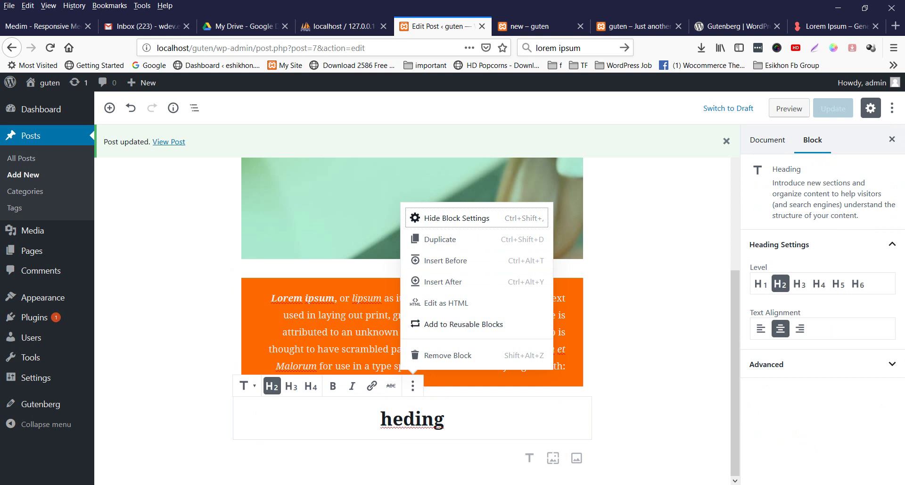
pyautogui.click(463, 324)
pyautogui.scroll(-1, 412, 324)
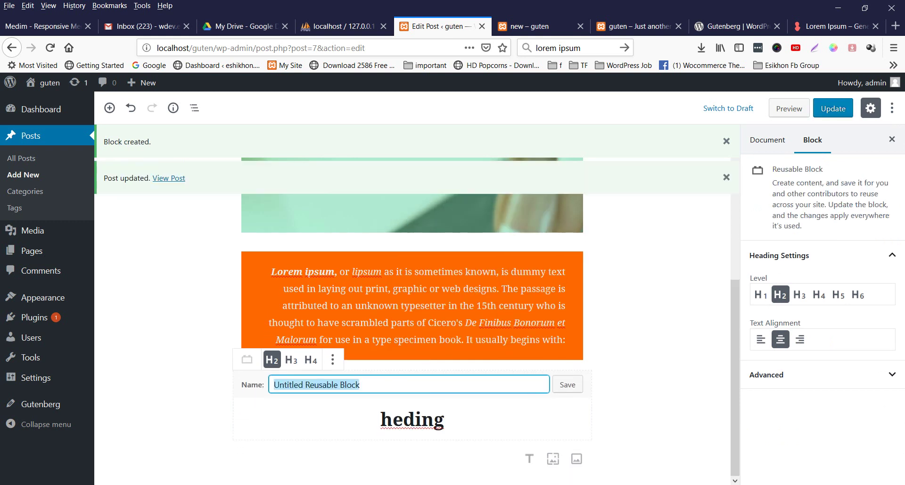
pyautogui.scroll(3, 412, 324)
pyautogui.scroll(-3, 413, 331)
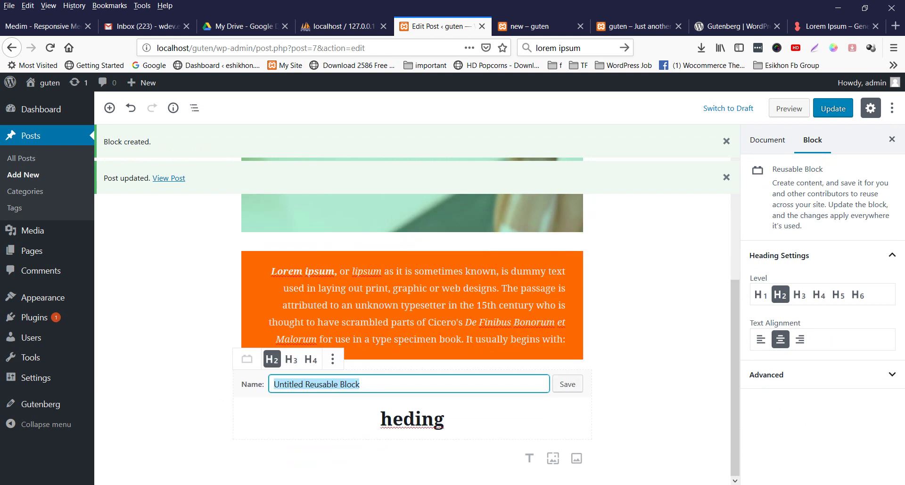
# Remove the reusable "heding" block from the post, leaving its default reusable block name as is
pyautogui.click(179, 339)
pyautogui.click(404, 418)
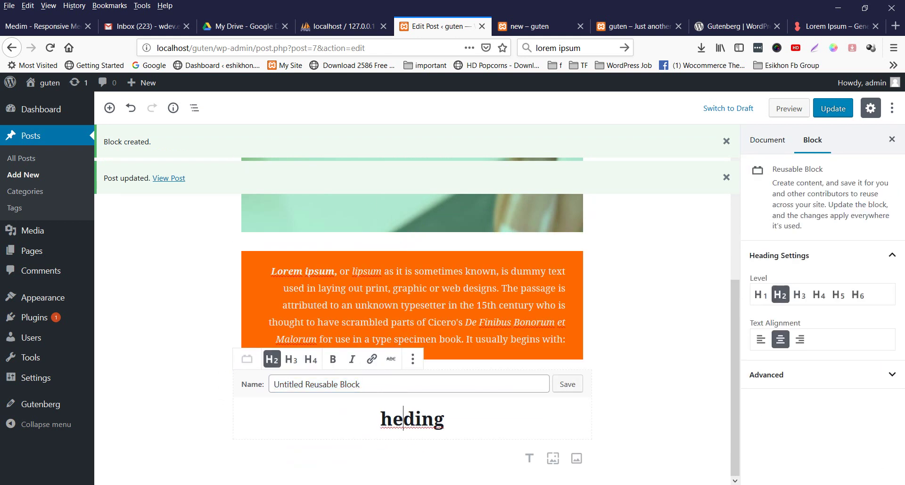
pyautogui.rightClick(409, 414)
pyautogui.click(413, 361)
pyautogui.click(189, 344)
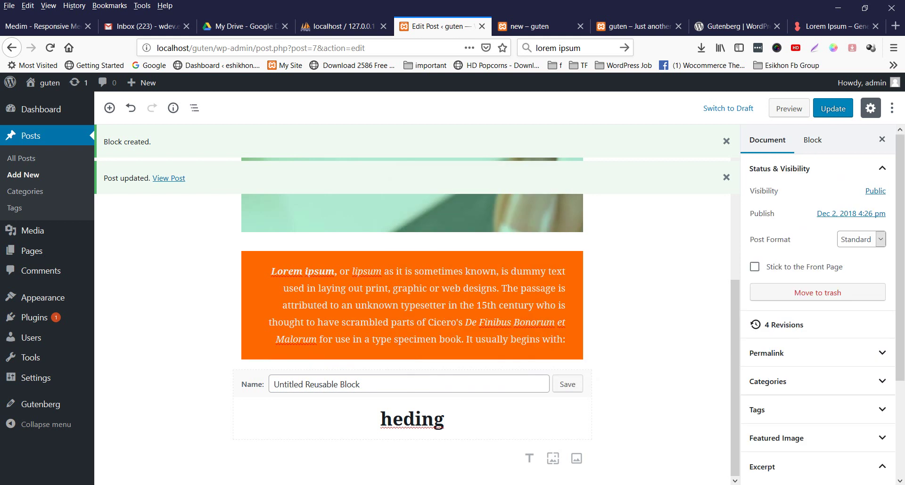
pyautogui.click(441, 419)
pyautogui.click(413, 359)
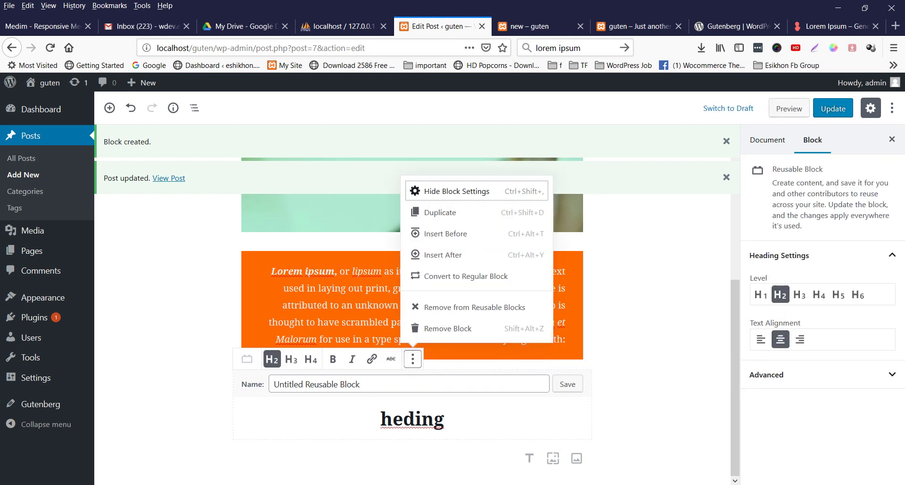
pyautogui.click(417, 328)
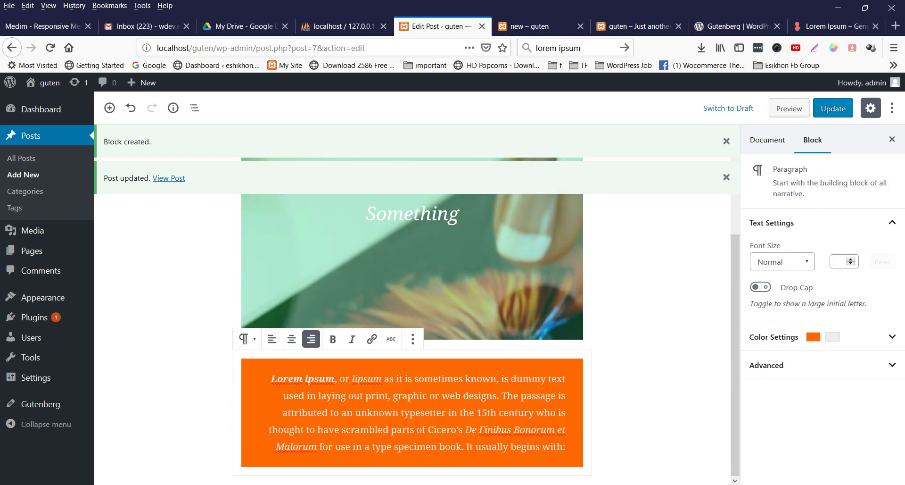
# Update the post with the heading block removed and look over the remaining cover and paragraph
pyautogui.scroll(3, 309, 381)
pyautogui.scroll(-3, 309, 381)
pyautogui.scroll(3, 413, 330)
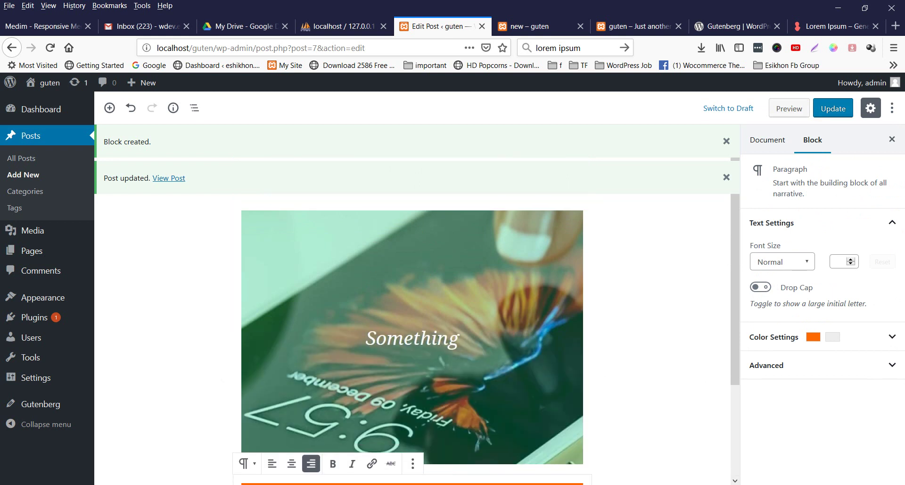
pyautogui.hotkey('ctrl', 's')
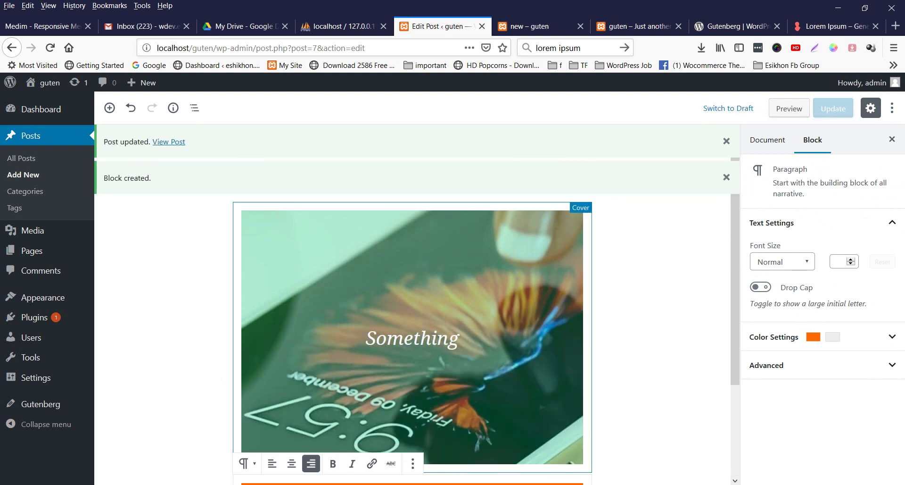
pyautogui.scroll(-3, 412, 320)
pyautogui.scroll(3, 412, 330)
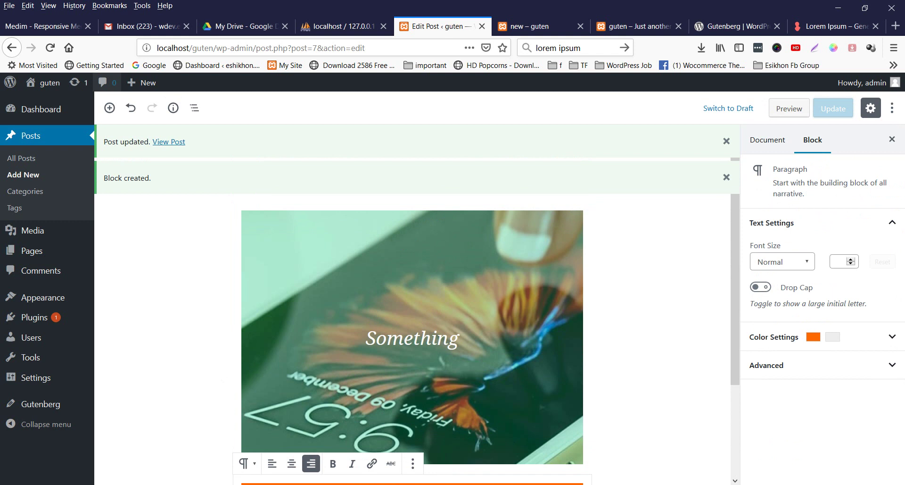
pyautogui.scroll(-3, 412, 330)
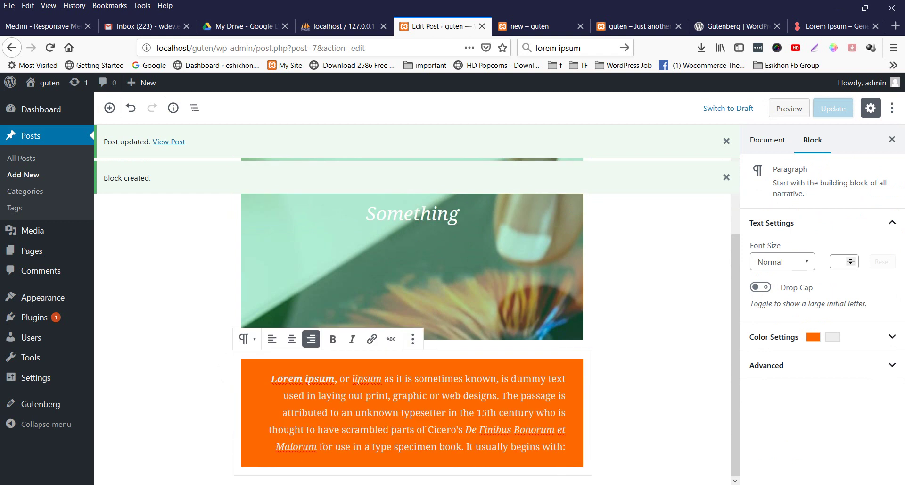
# Insert a Gallery block below the orange Lorem ipsum paragraph
pyautogui.click(182, 352)
pyautogui.click(567, 447)
pyautogui.click(109, 108)
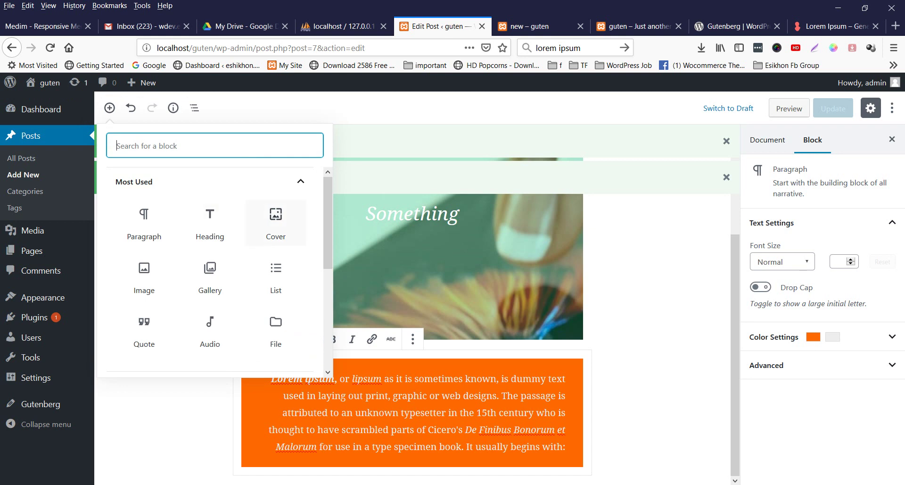
pyautogui.click(210, 278)
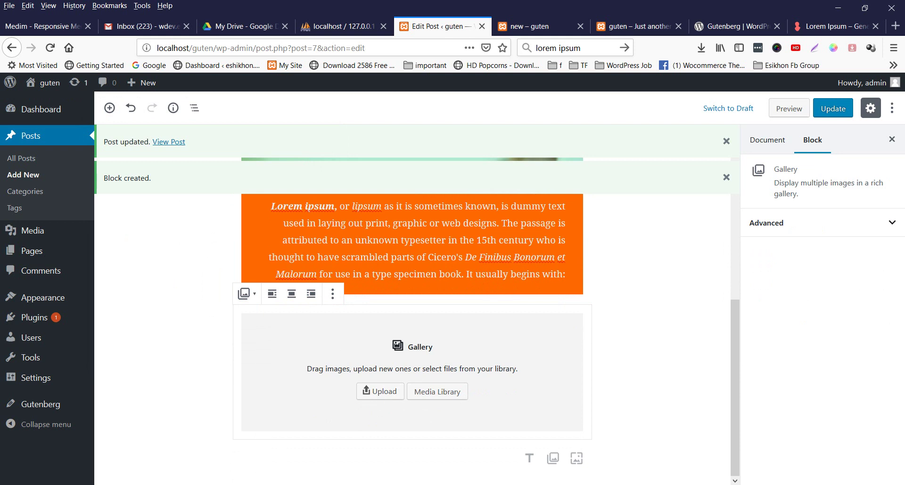
# Upload lightsea.jpg, mandy.jpg, orange.jpg, pink.jpg and red.jpg from the appointment theme's images/color folder into the gallery
pyautogui.click(381, 391)
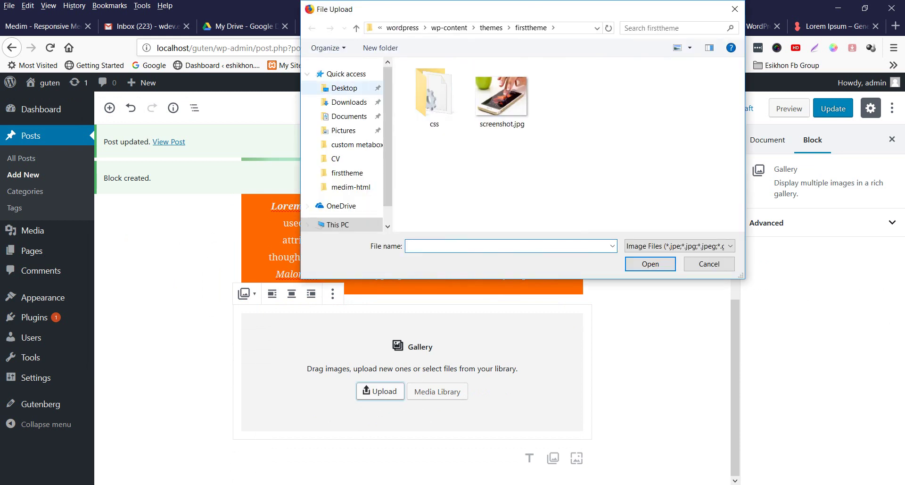
pyautogui.click(491, 27)
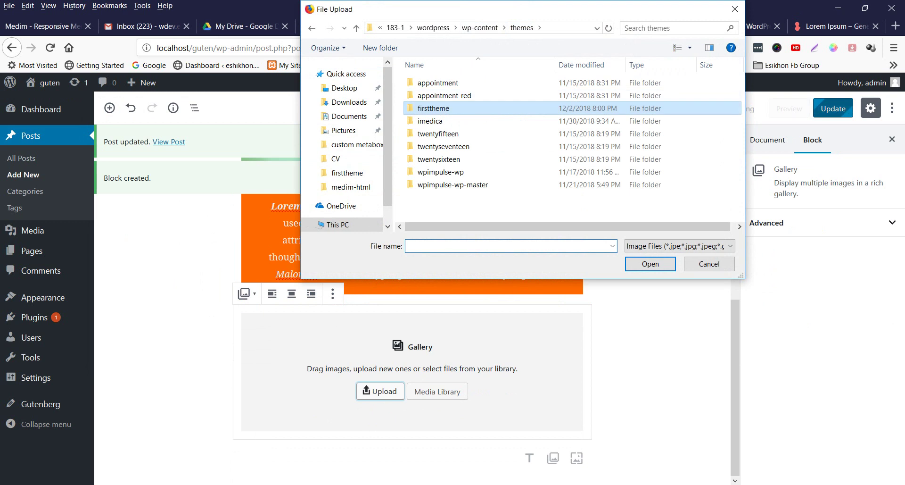
pyautogui.doubleClick(438, 82)
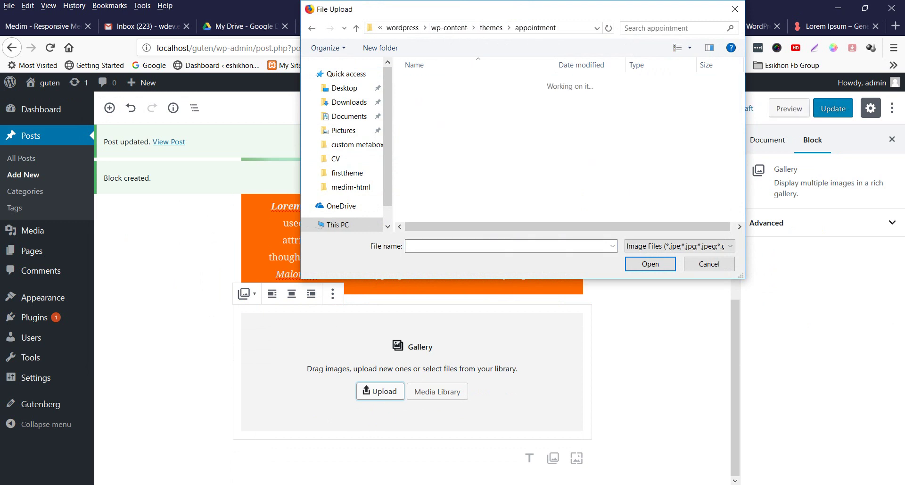
pyautogui.doubleClick(429, 108)
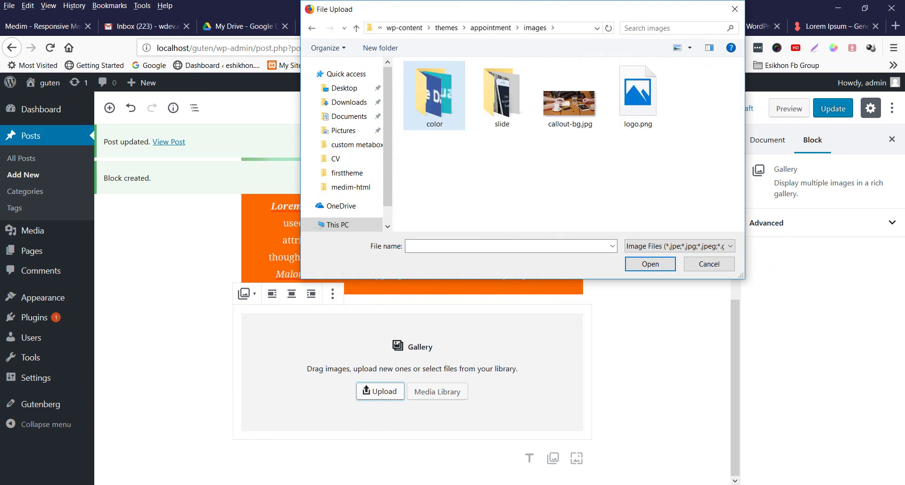
pyautogui.doubleClick(435, 95)
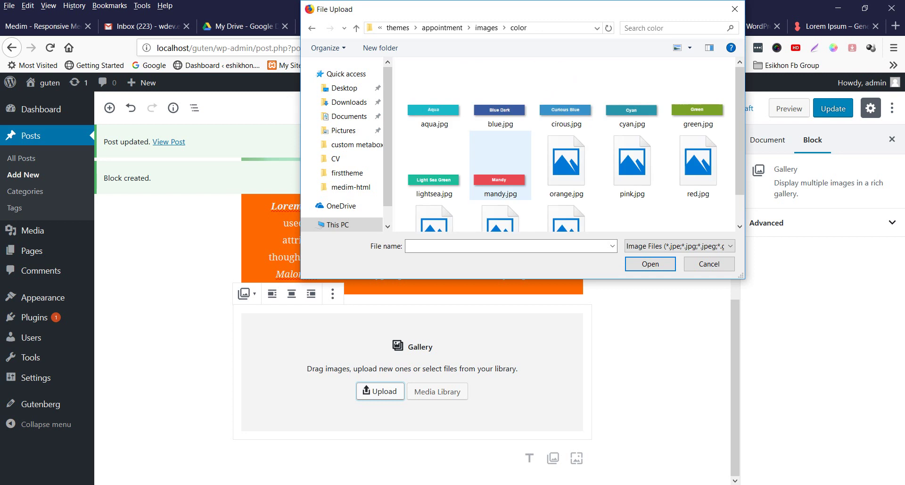
pyautogui.click(434, 165)
pyautogui.keyDown('ctrl'); pyautogui.click(500, 165); pyautogui.keyUp('ctrl')
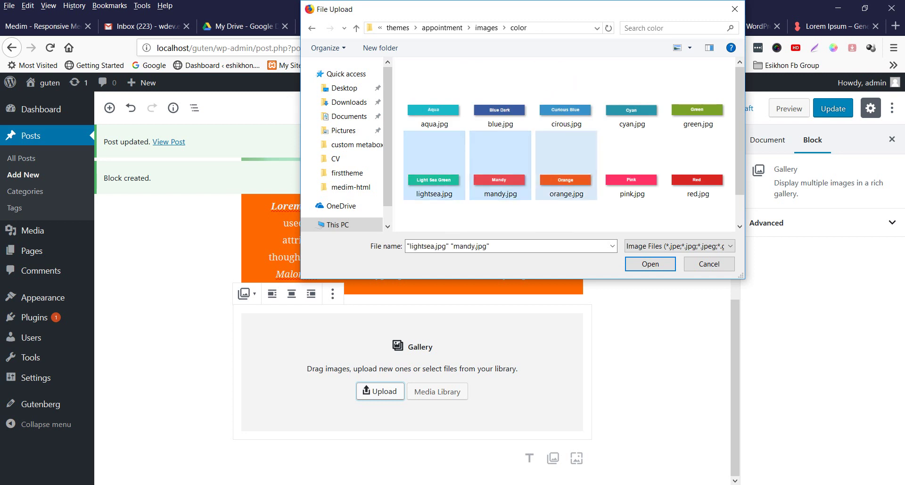
pyautogui.keyDown('ctrl'); pyautogui.click(566, 165); pyautogui.keyUp('ctrl')
pyautogui.keyDown('ctrl'); pyautogui.click(633, 165); pyautogui.keyUp('ctrl')
pyautogui.keyDown('ctrl'); pyautogui.click(698, 165); pyautogui.keyUp('ctrl')
pyautogui.press('Return')
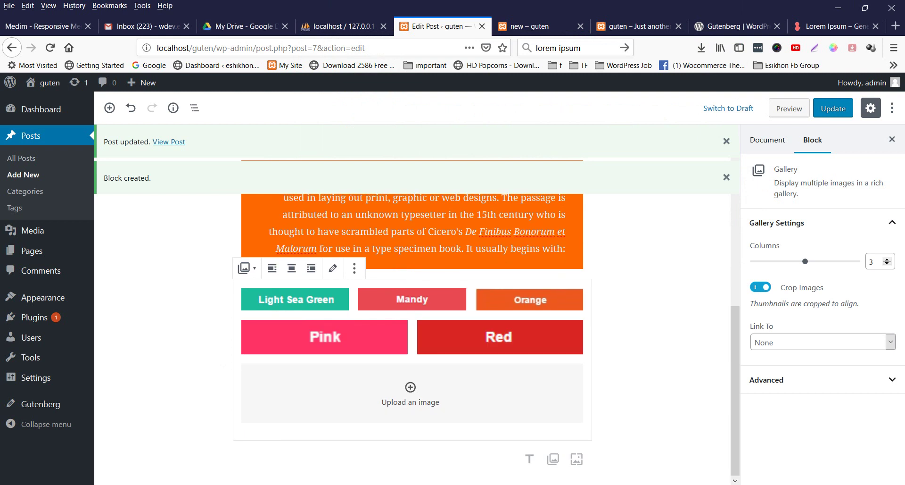
# Try the gallery with 4 and 3 columns, and settle on 2 columns
pyautogui.scroll(1, 412, 330)
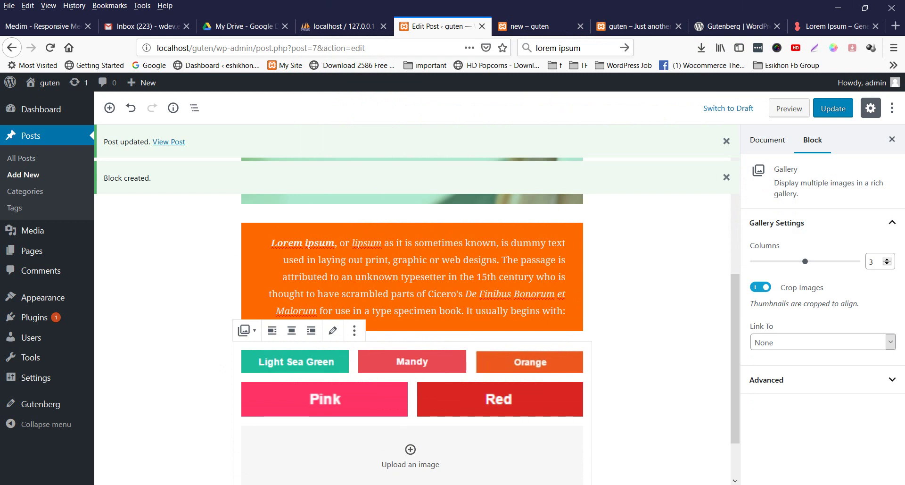
pyautogui.press('Right')
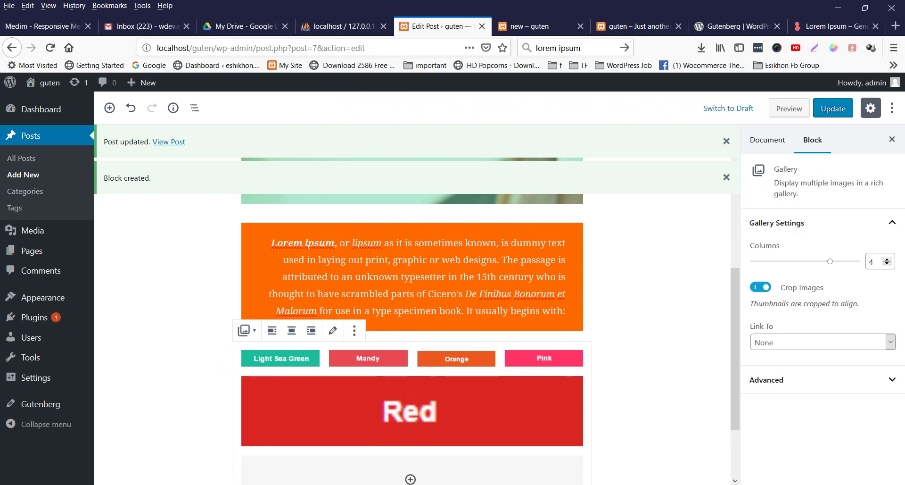
pyautogui.press('Tab')
pyautogui.write('3')
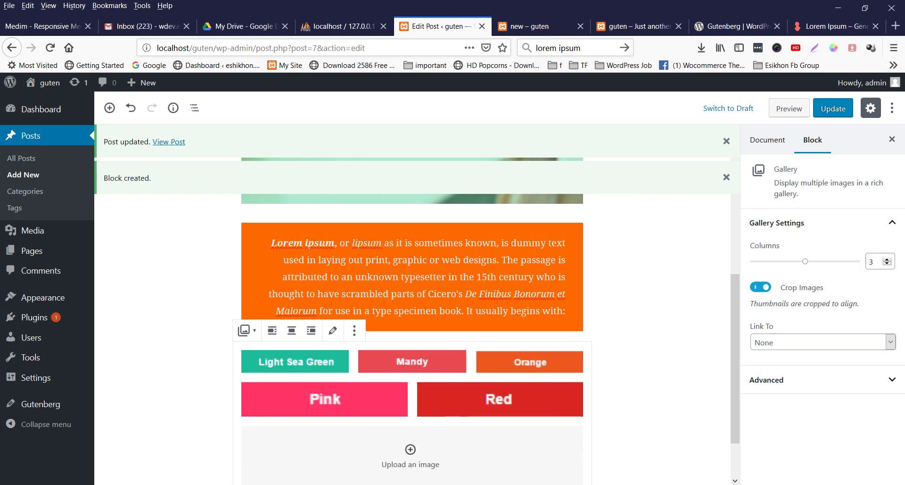
pyautogui.press('Down')
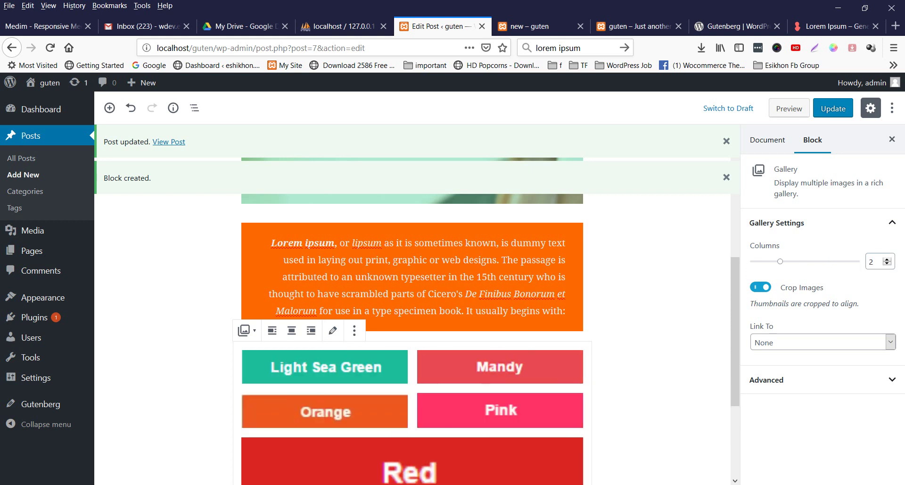
pyautogui.scroll(-3, 413, 339)
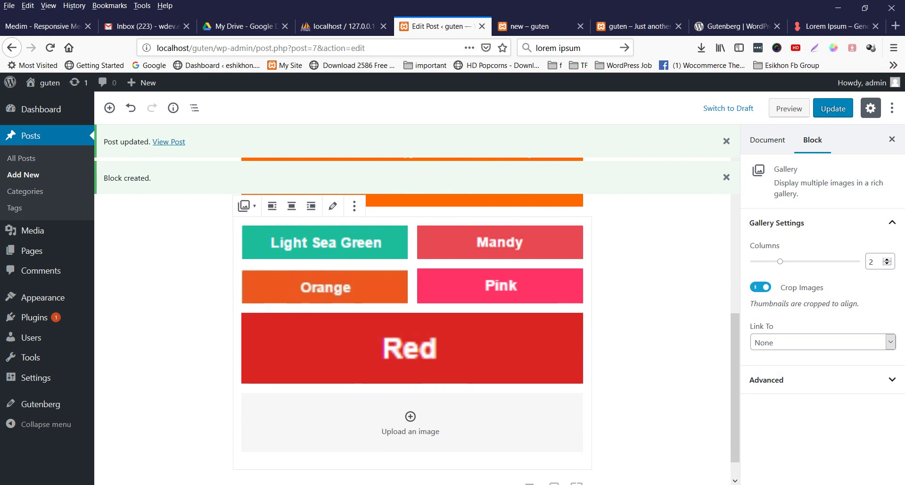
# Try the gallery without image cropping, restore the cropping, and view the Link To options without changing them
pyautogui.click(760, 286)
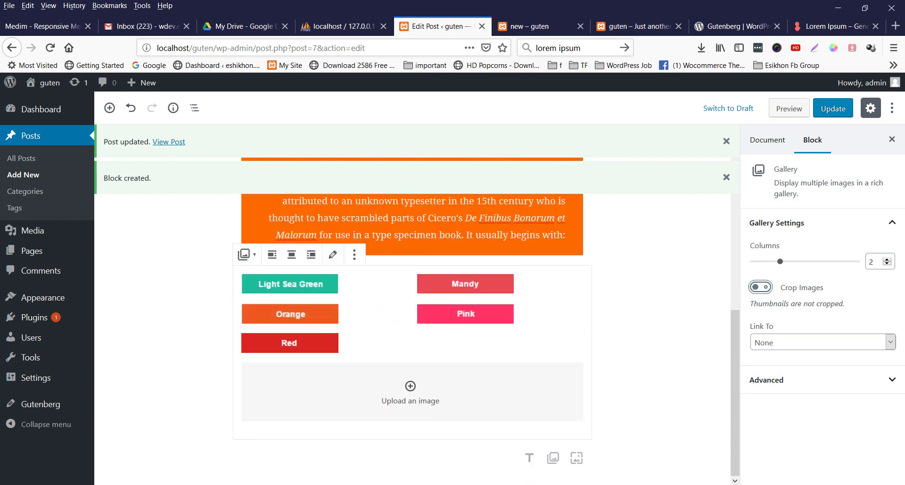
pyautogui.press('space')
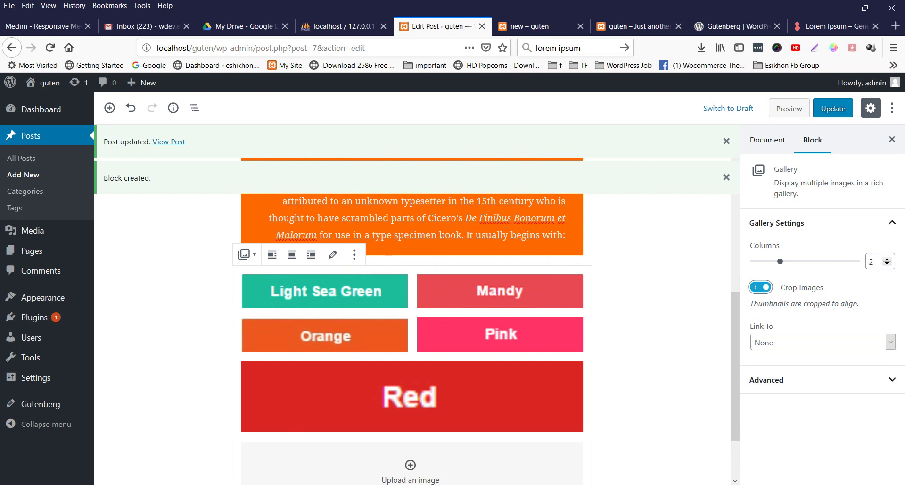
pyautogui.press('Tab')
pyautogui.hotkey('alt', 'Down')
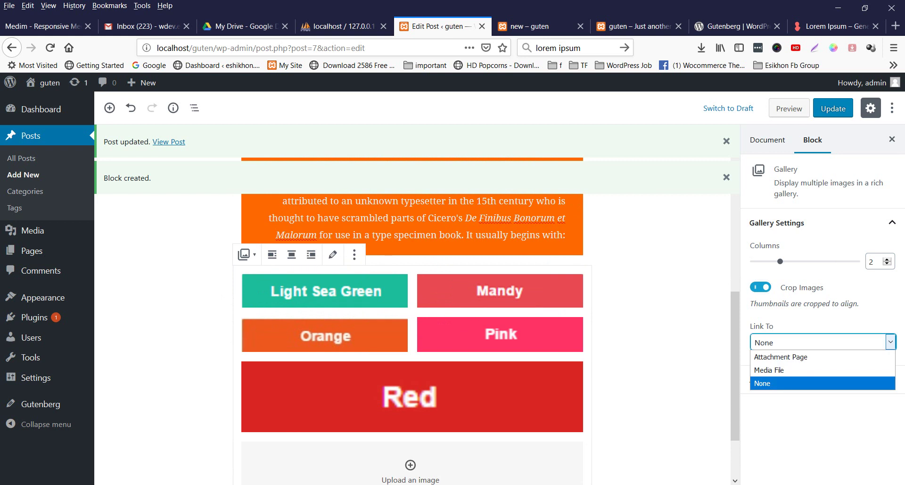
pyautogui.press('Escape')
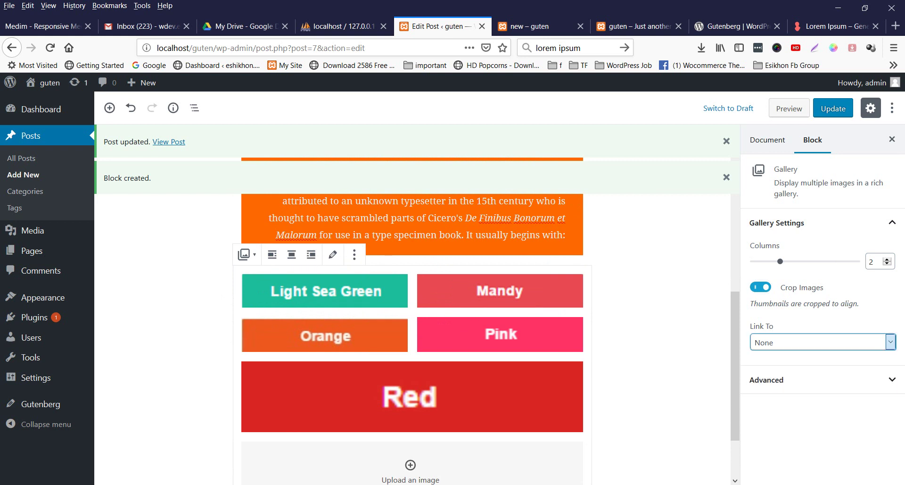
# Expand the gallery's advanced settings to examine the Additional CSS Class option
pyautogui.press('Tab')
pyautogui.press('Return')
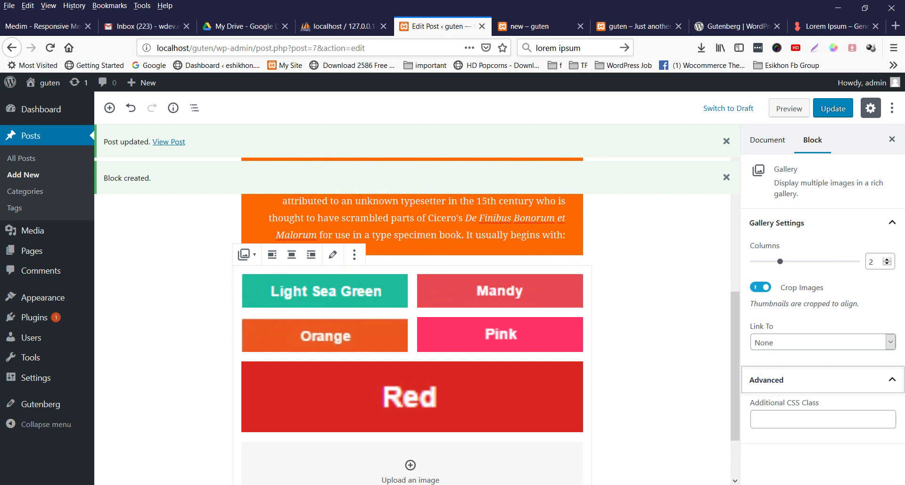
pyautogui.press('Tab')
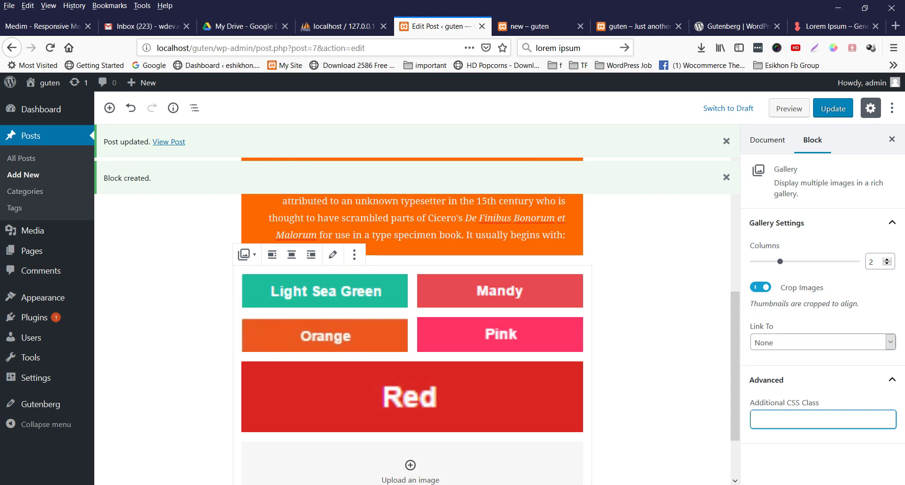
pyautogui.press('Tab')
pyautogui.hotkey('shift', 'Tab')
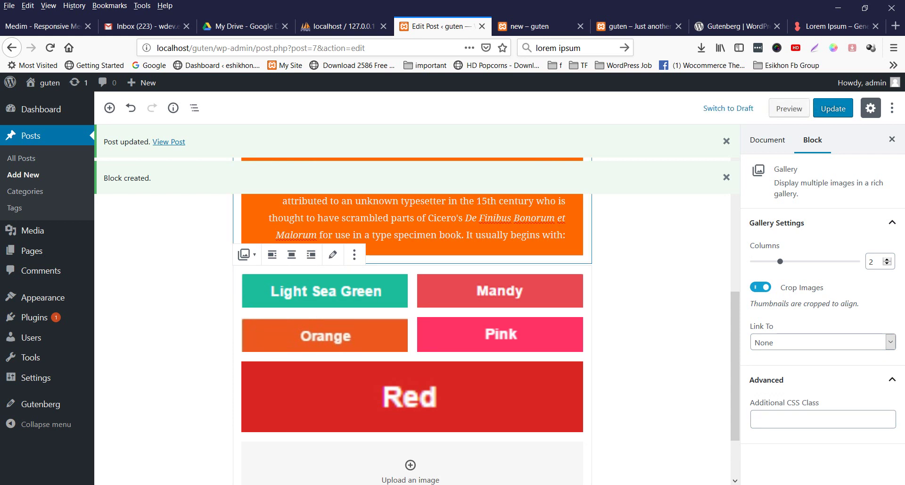
# Browse the block inserter's categories and expand the Reusable section to examine the saved reusable blocks, without inserting any
pyautogui.click(110, 108)
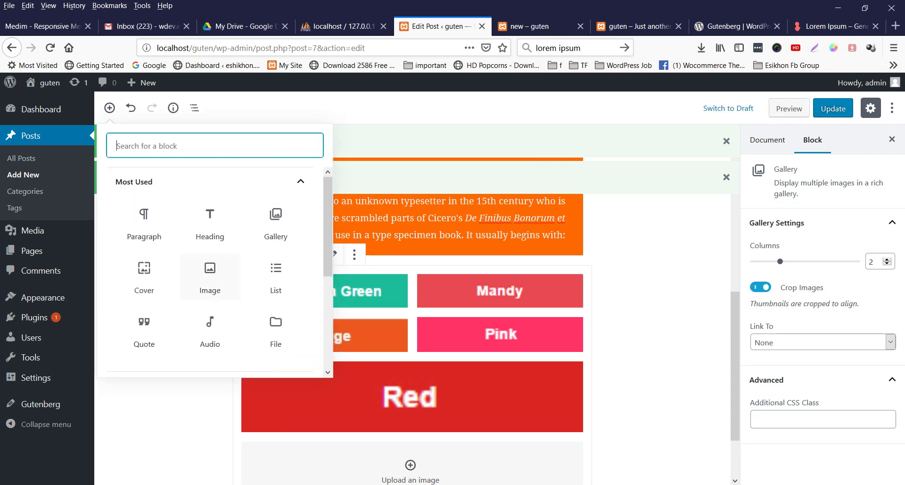
pyautogui.moveTo(328, 226); pyautogui.dragTo(327, 265)
pyautogui.press('Right')
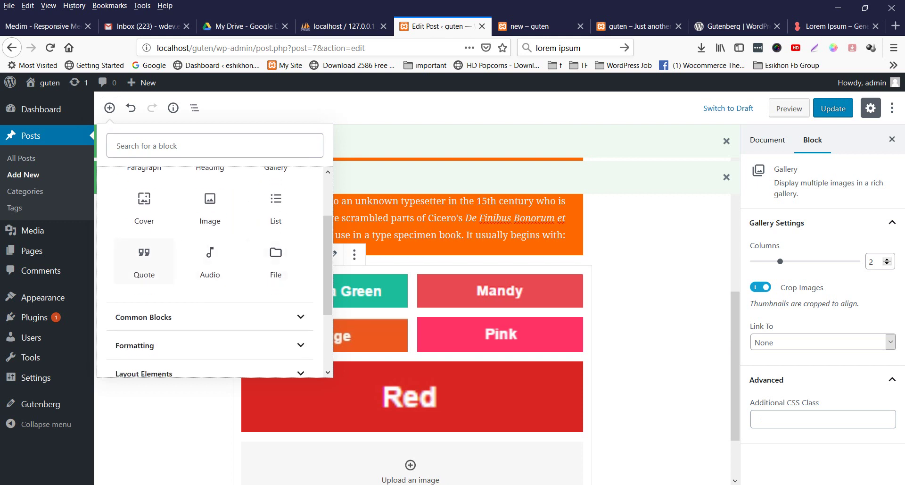
pyautogui.moveTo(328, 265); pyautogui.dragTo(328, 313)
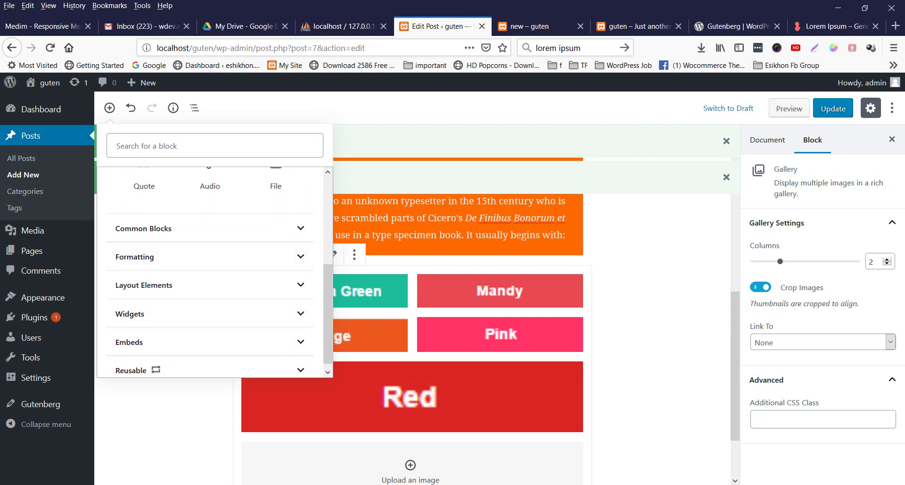
pyautogui.moveTo(328, 314); pyautogui.dragTo(327, 318)
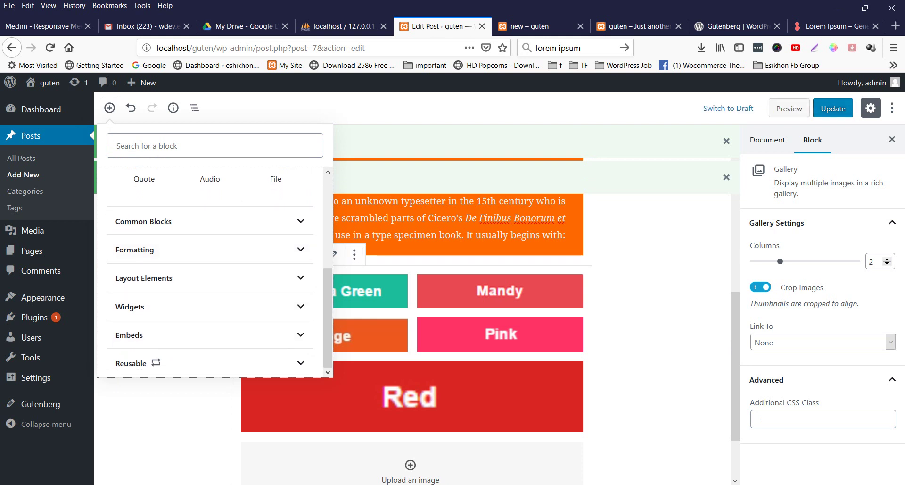
pyautogui.click(255, 363)
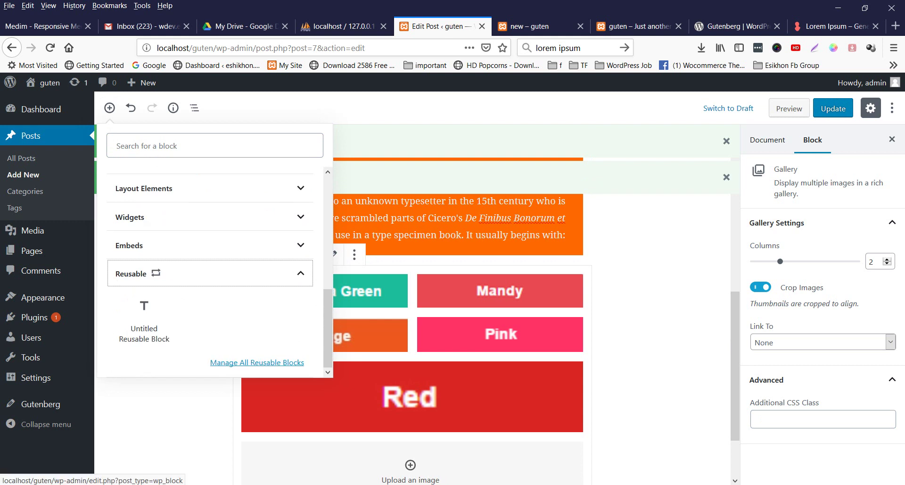
pyautogui.moveTo(144, 320)
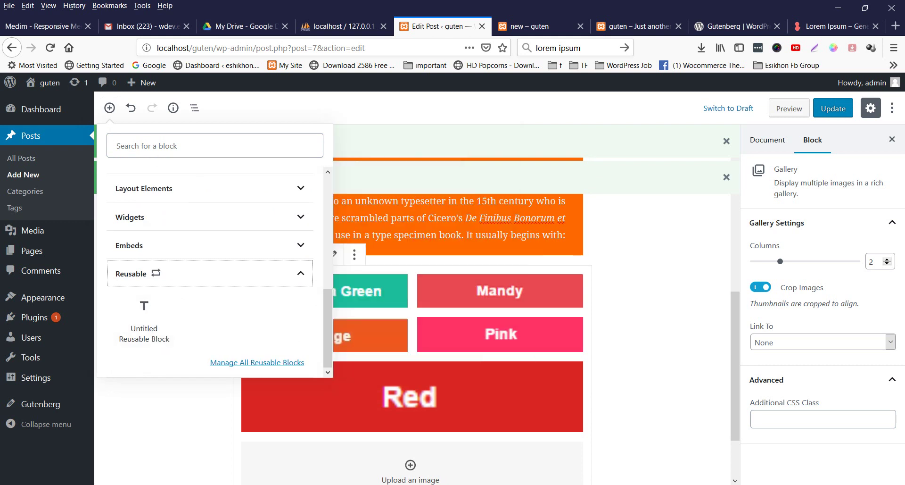
pyautogui.click(445, 234)
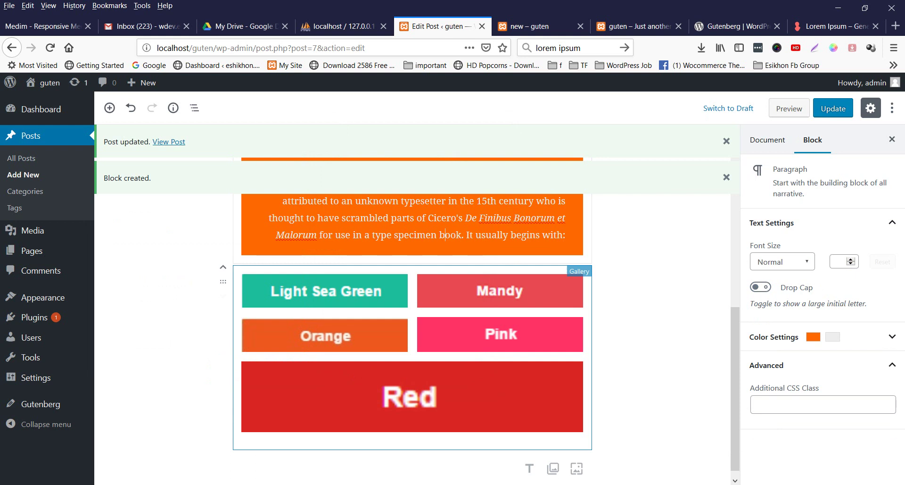
# View the gallery block's additional options, such as Duplicate and Add to Reusable Blocks, without applying any, and look over the post's content
pyautogui.click(412, 441)
pyautogui.click(354, 255)
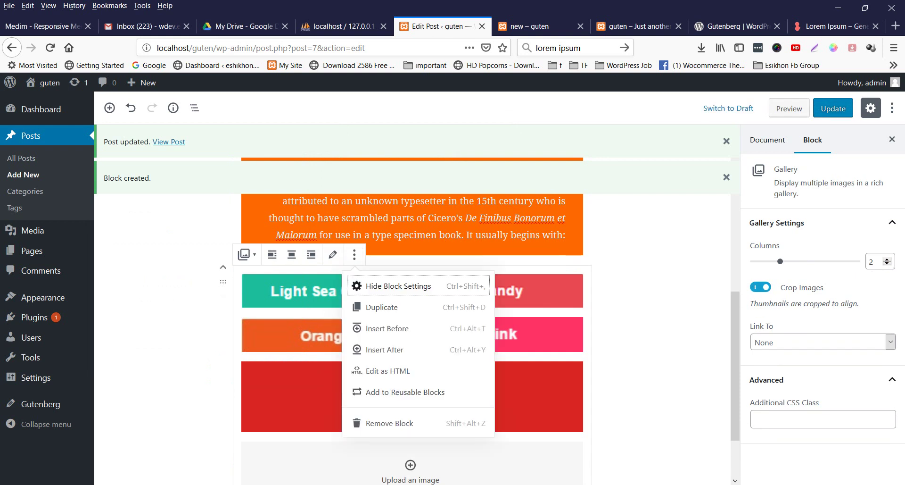
pyautogui.press('Escape')
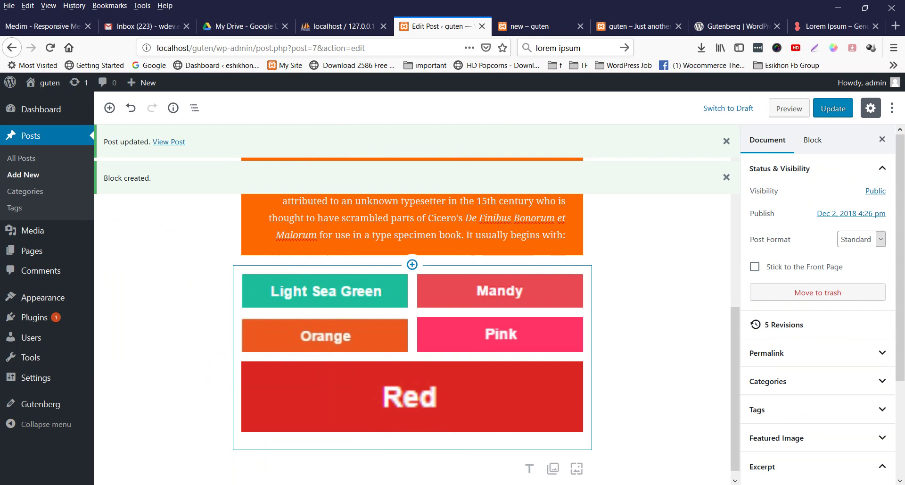
pyautogui.scroll(3, 412, 307)
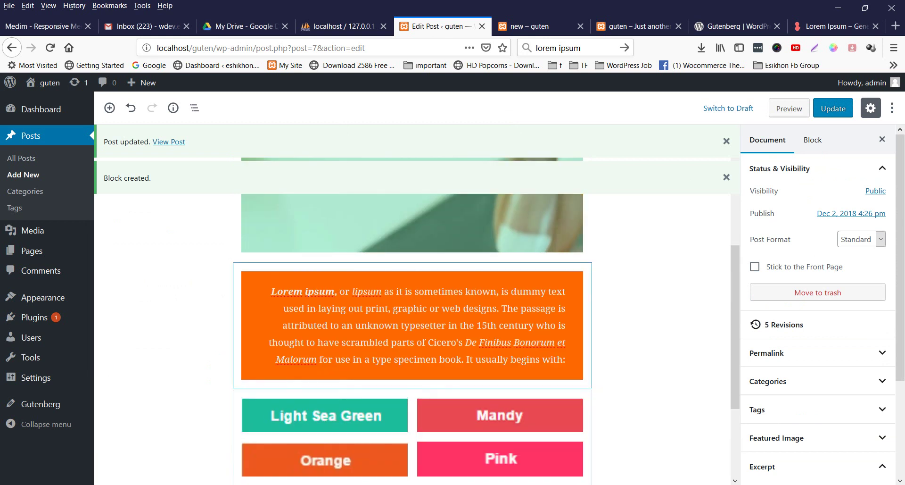
pyautogui.scroll(-1, 413, 307)
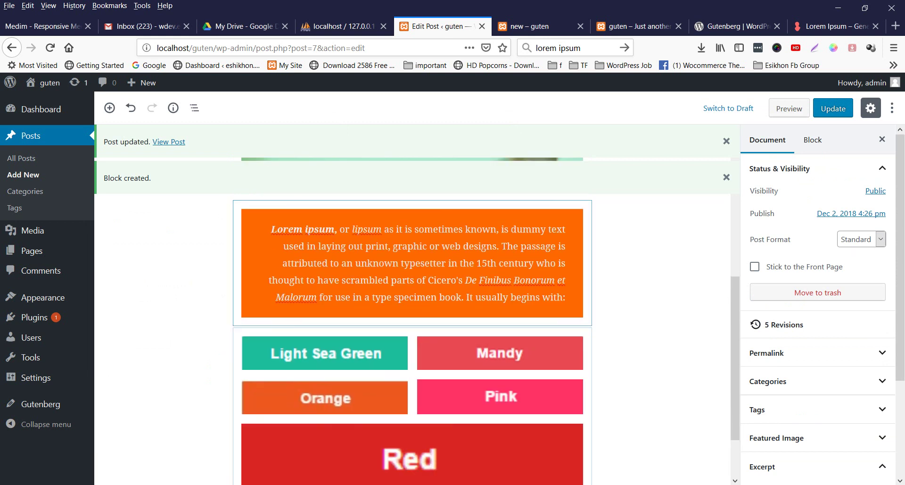